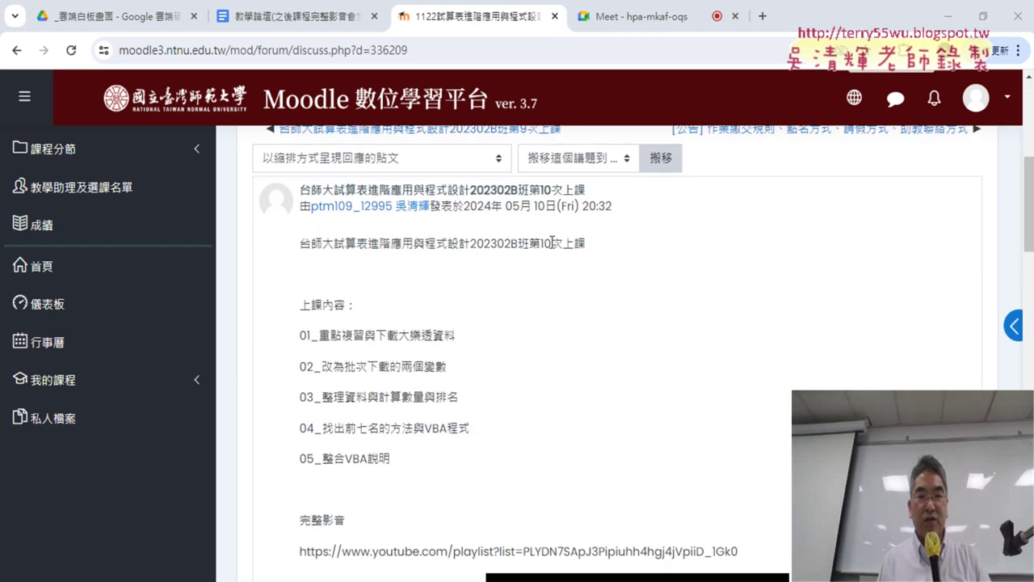
Step: Highlight the session number and 下載大樂透資料 text, then open the 04_數學與統計函數 Drive folder
double_click(552, 242)
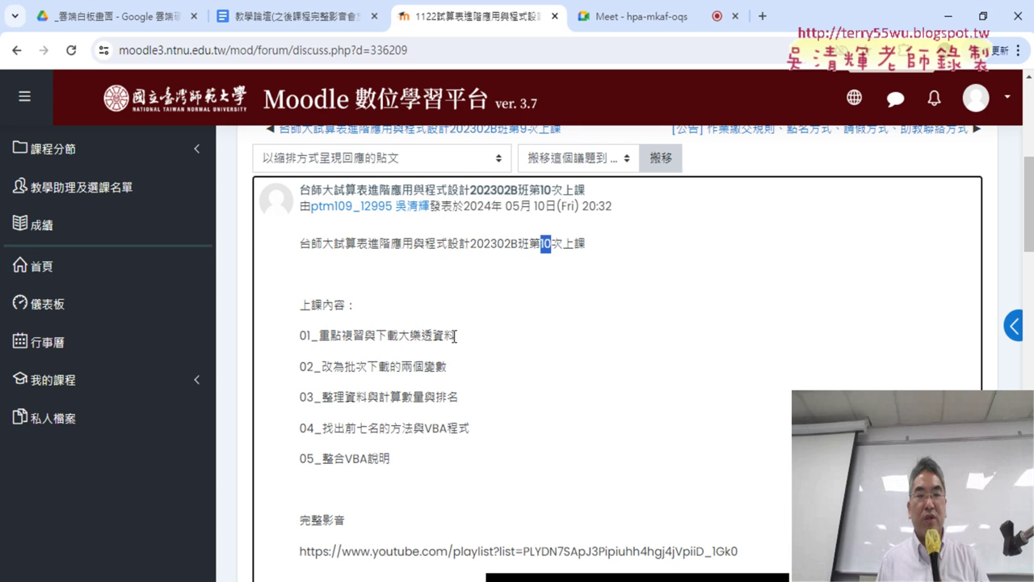
left_click_drag(456, 337, 374, 338)
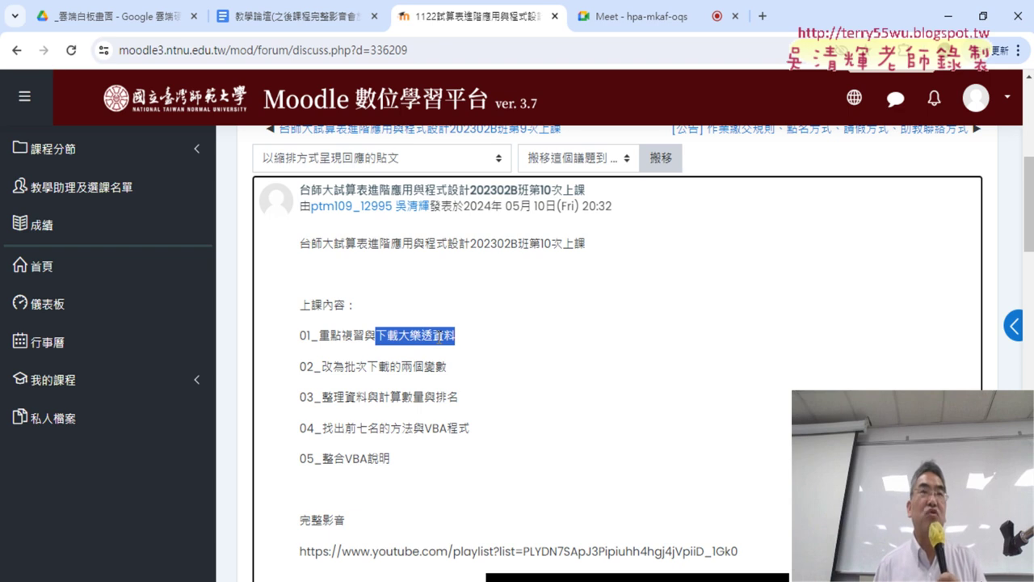
left_click(131, 19)
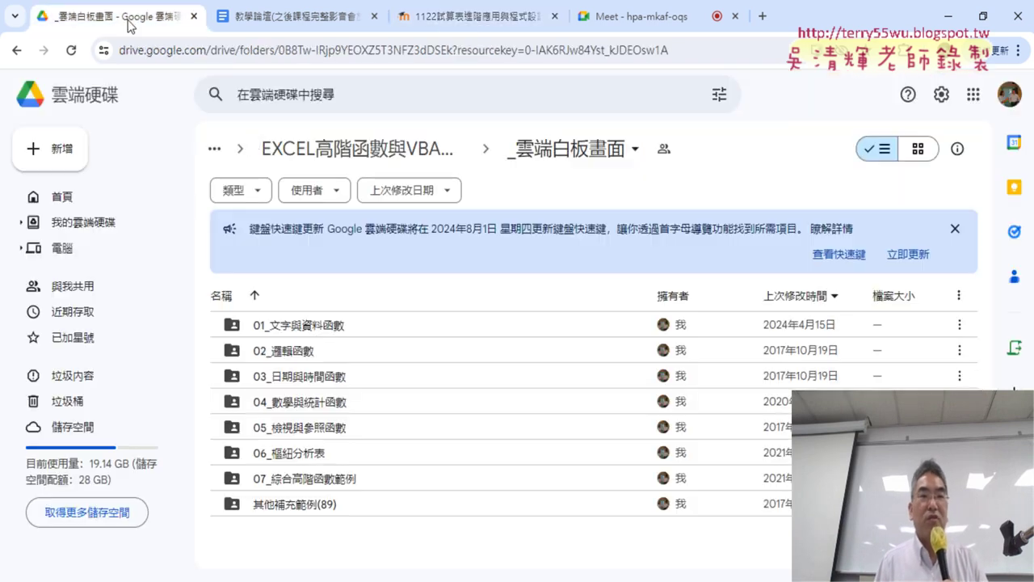
double_click(356, 402)
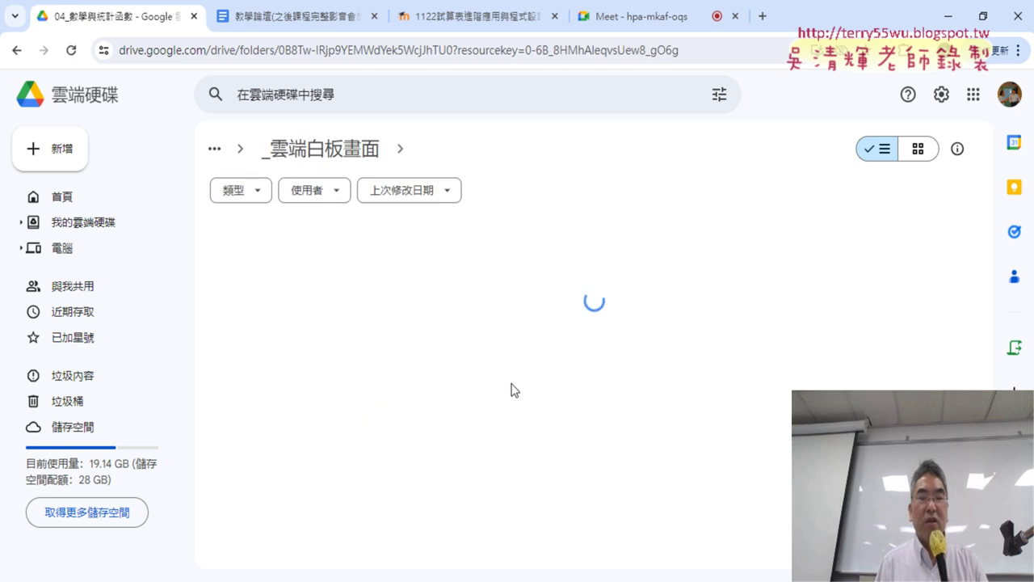
scroll(751, 388, "down", 3)
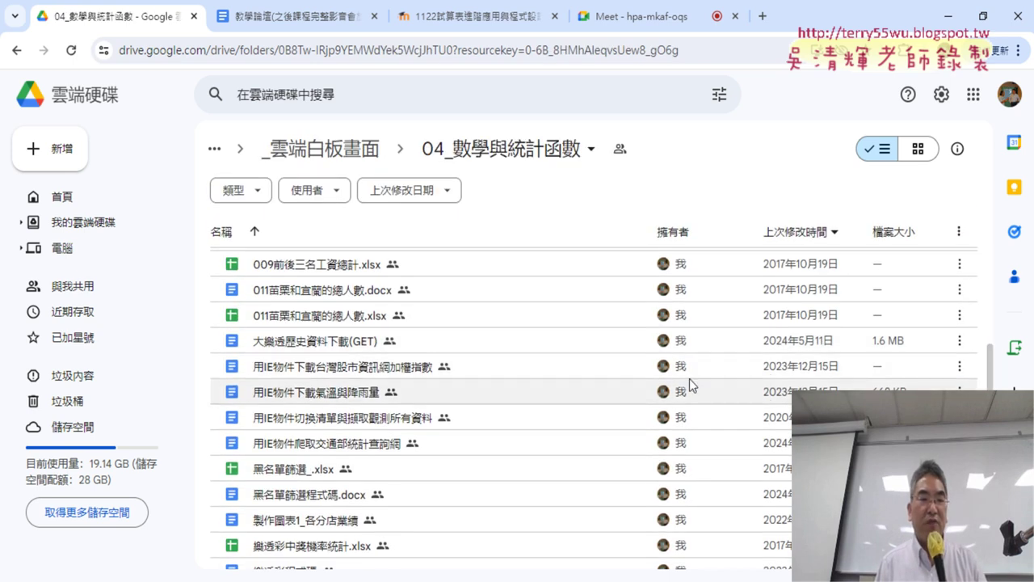
Step: Open the 用IE物件爬取交通部統計查詢網 document and follow its MOTC statistics site link
double_click(365, 446)
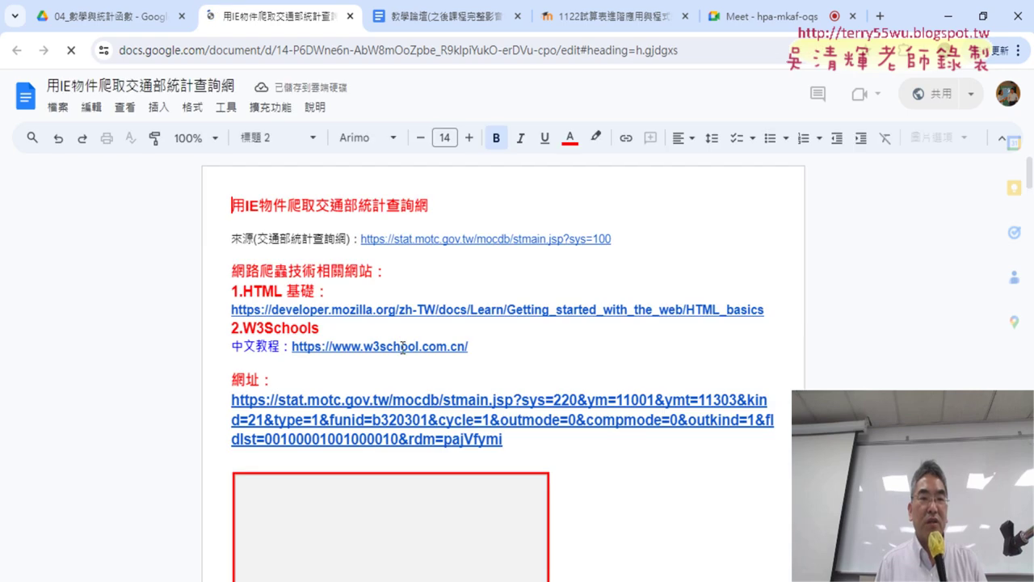
left_click(122, 22)
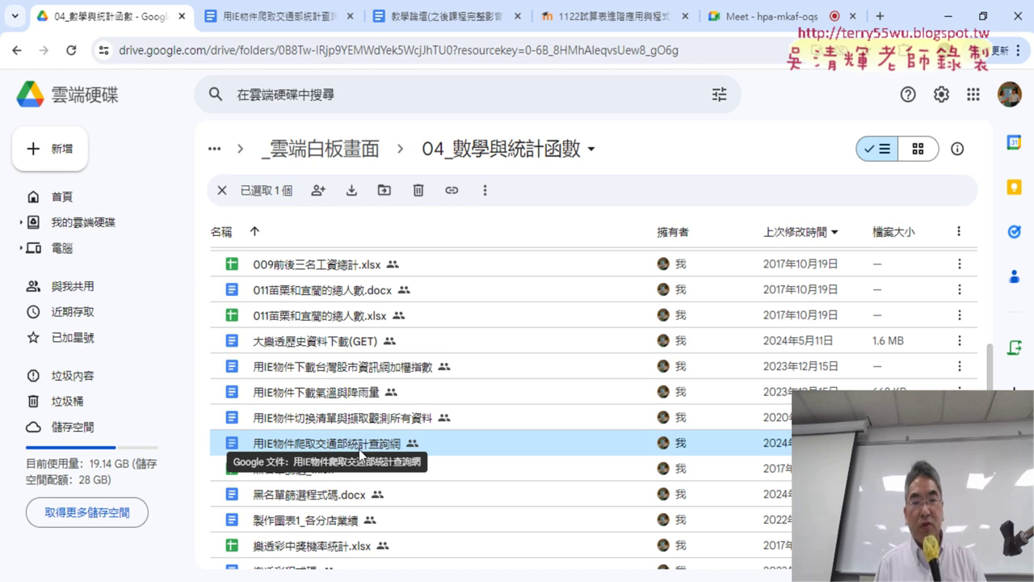
double_click(397, 447)
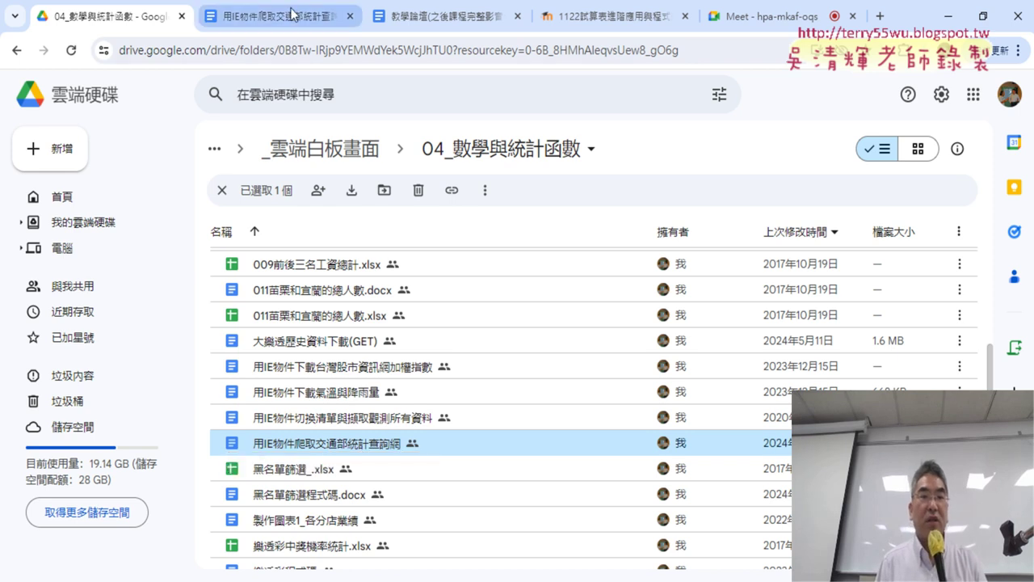
left_click(293, 18)
left_click(444, 238)
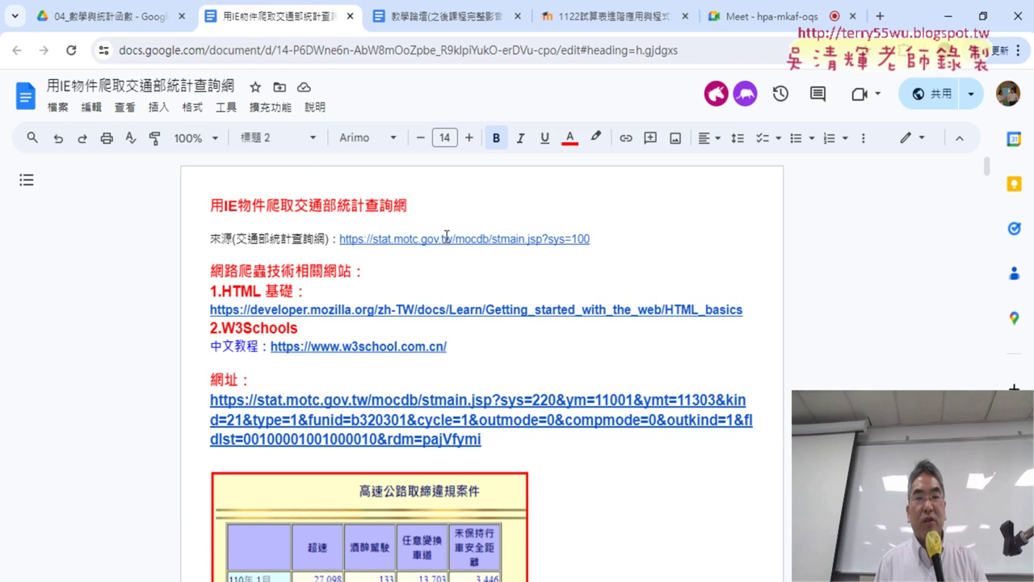
left_click(436, 262)
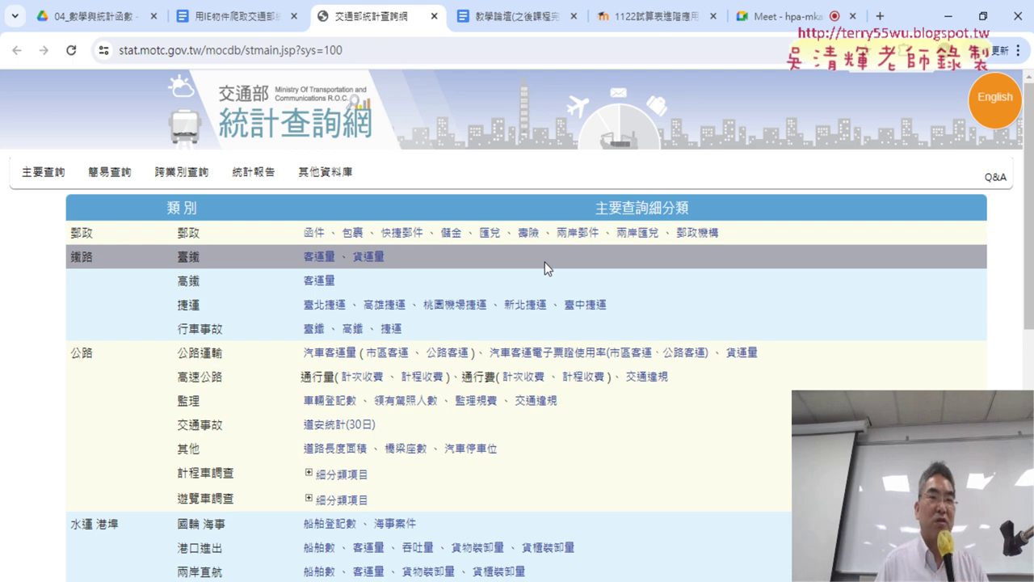
Step: Return to the 用IE物件爬取交通部統計查詢網 lesson notes document
left_click(228, 16)
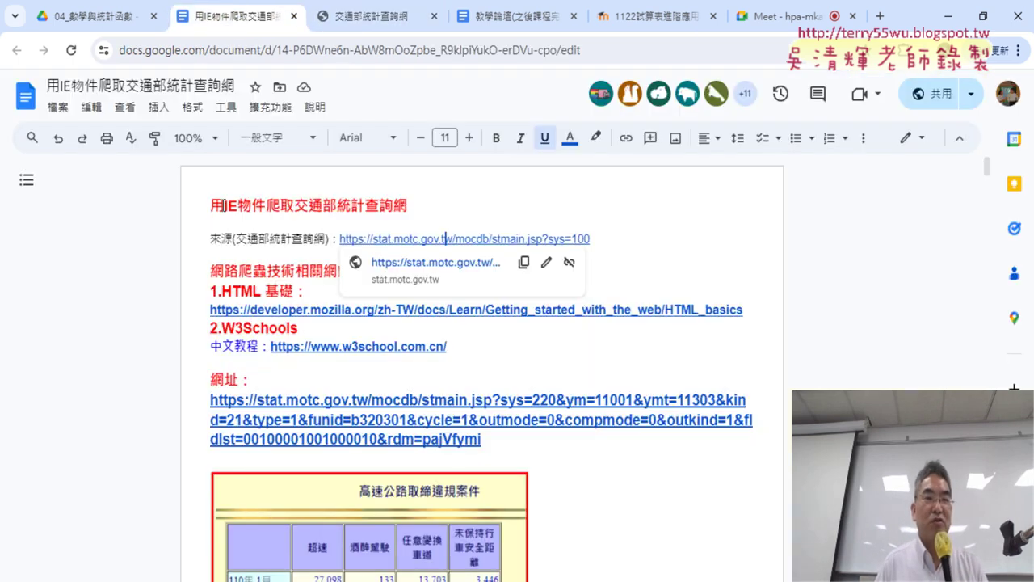
left_click_drag(223, 206, 266, 205)
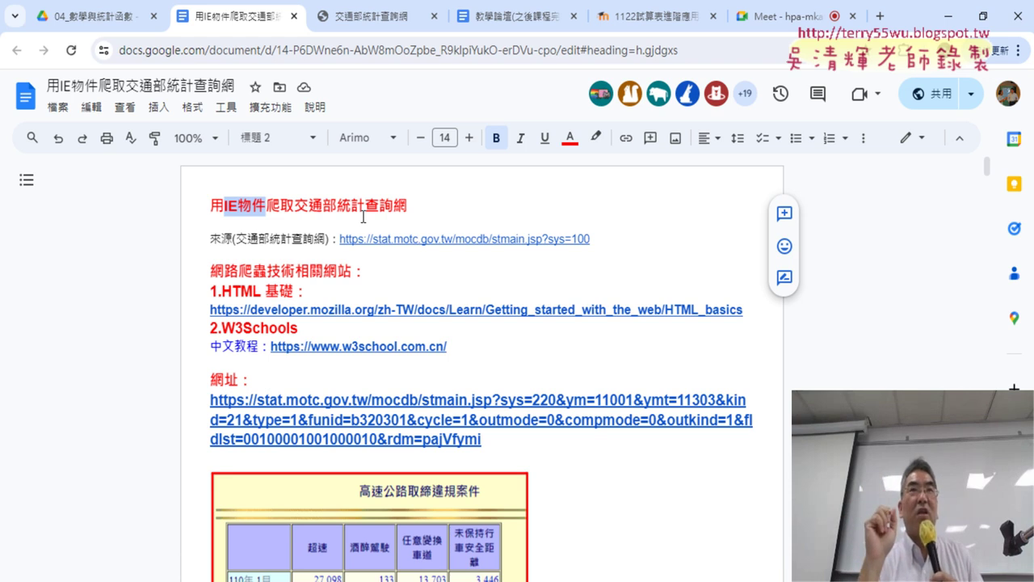
left_click(352, 8)
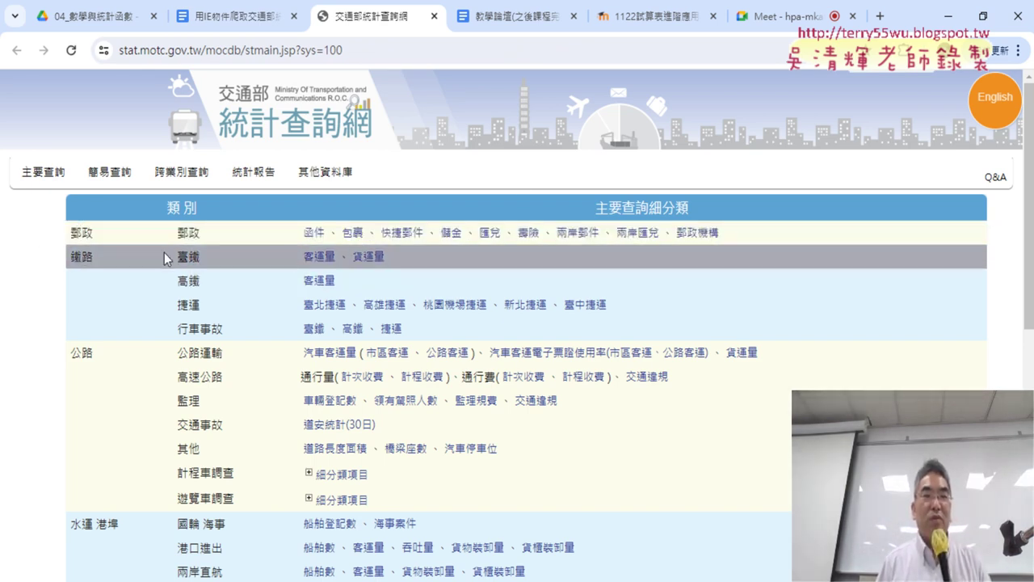
Step: Highlight the 臺鐵 客運量 entry in the MOTC category table as an example
left_click_drag(164, 254, 335, 265)
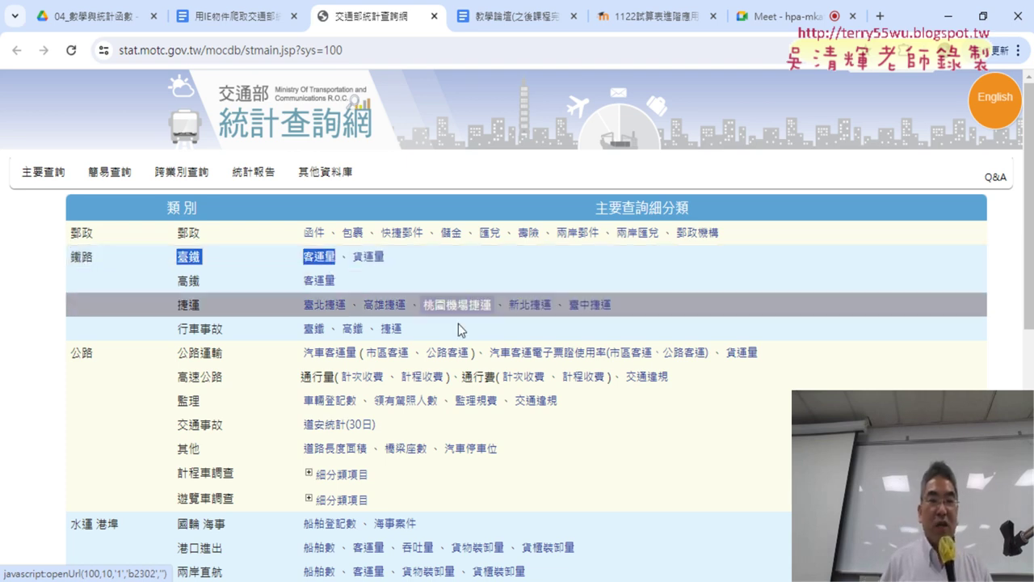
scroll(404, 416, "down", 2)
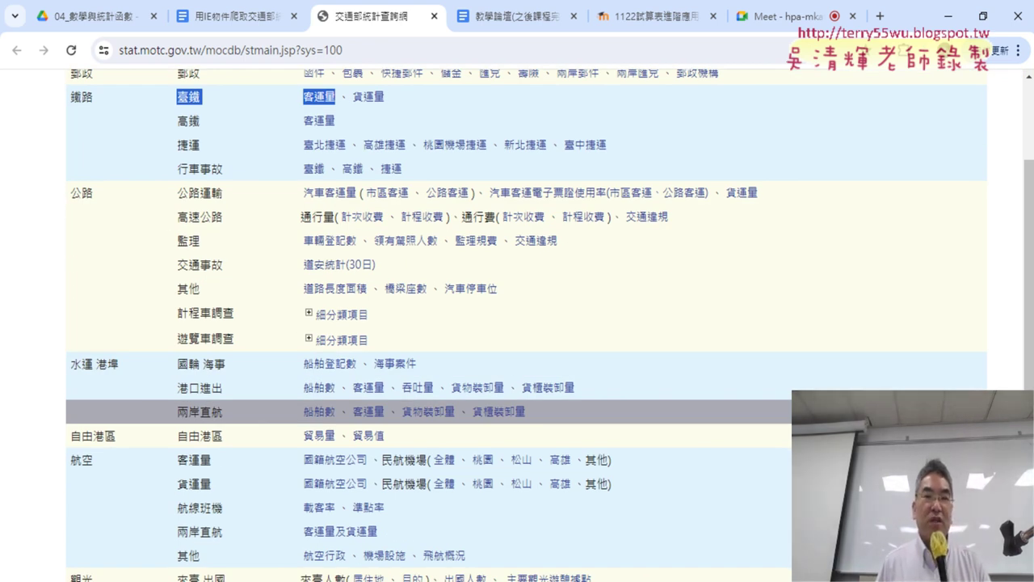
left_click_drag(176, 217, 257, 225)
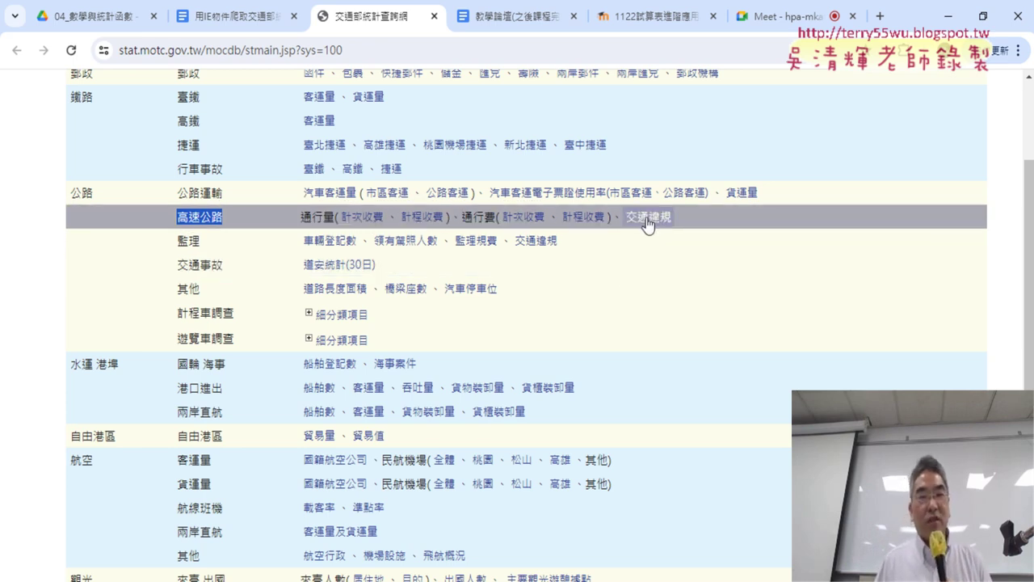
scroll(254, 286, "up", 2)
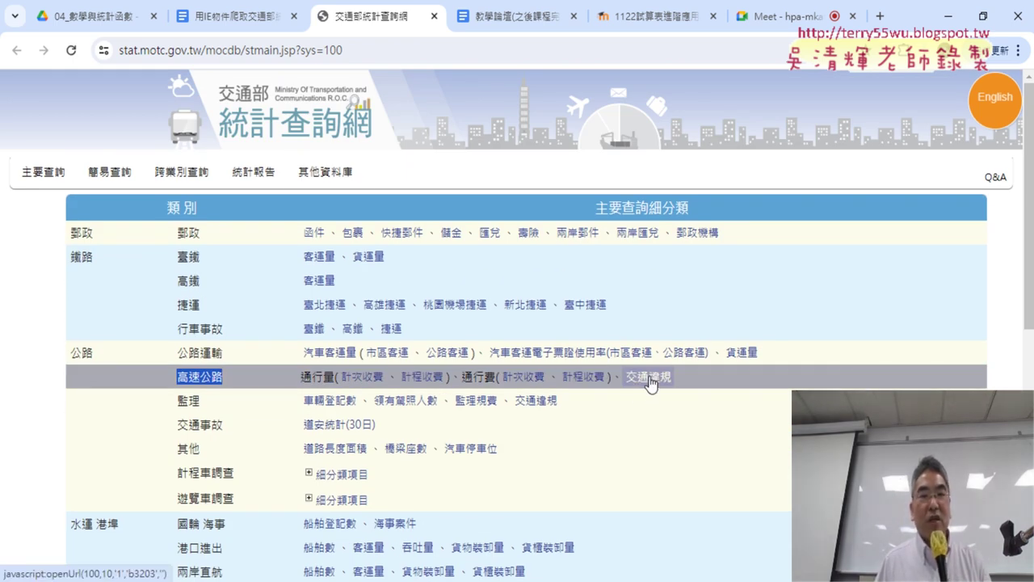
Step: Open the 高速公路取締違規案件 query page from the 高速公路 row's 交通違規 entry
left_click(651, 383)
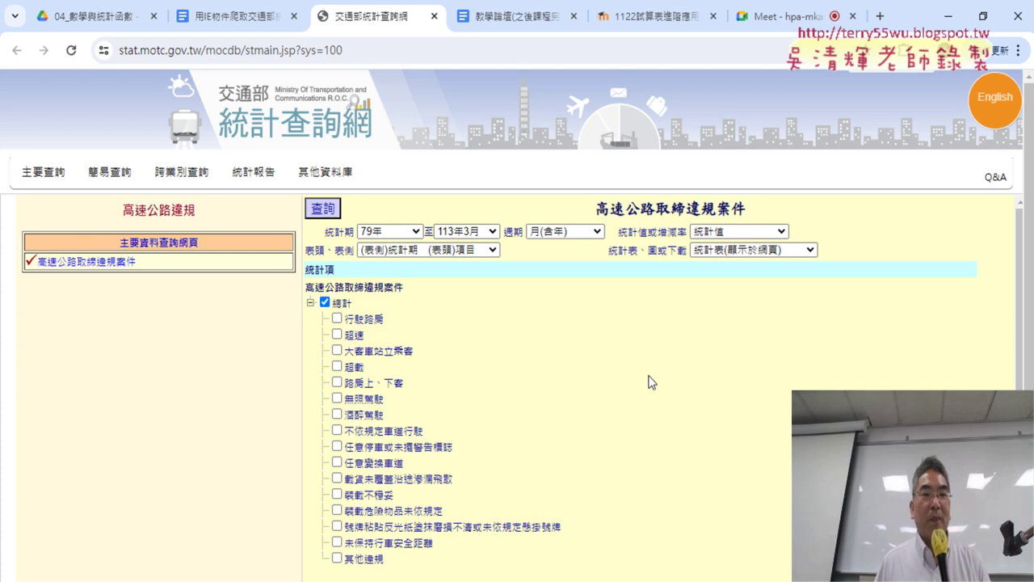
left_click(257, 25)
left_click(376, 29)
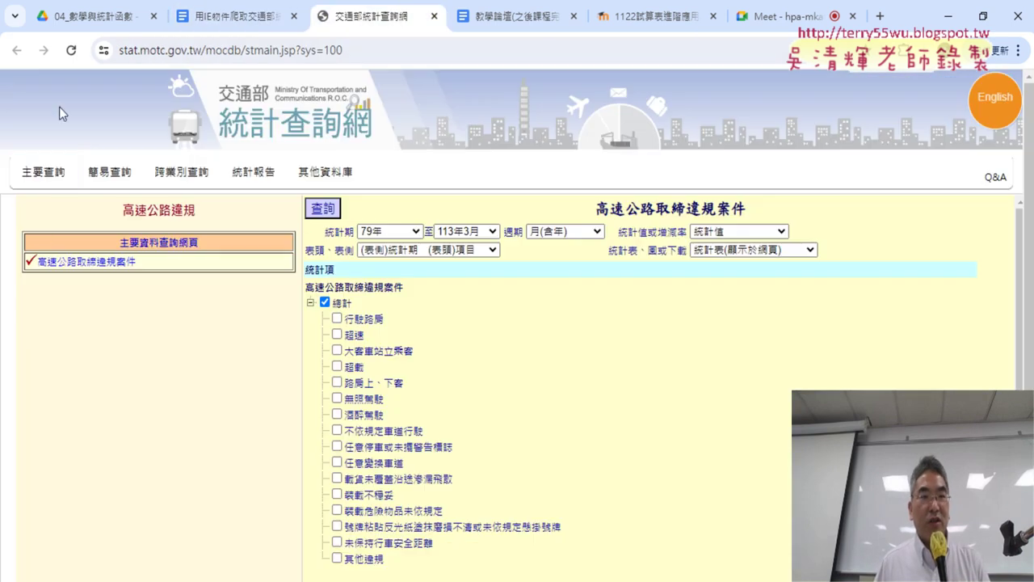
left_click(35, 173)
left_click_drag(174, 375, 721, 386)
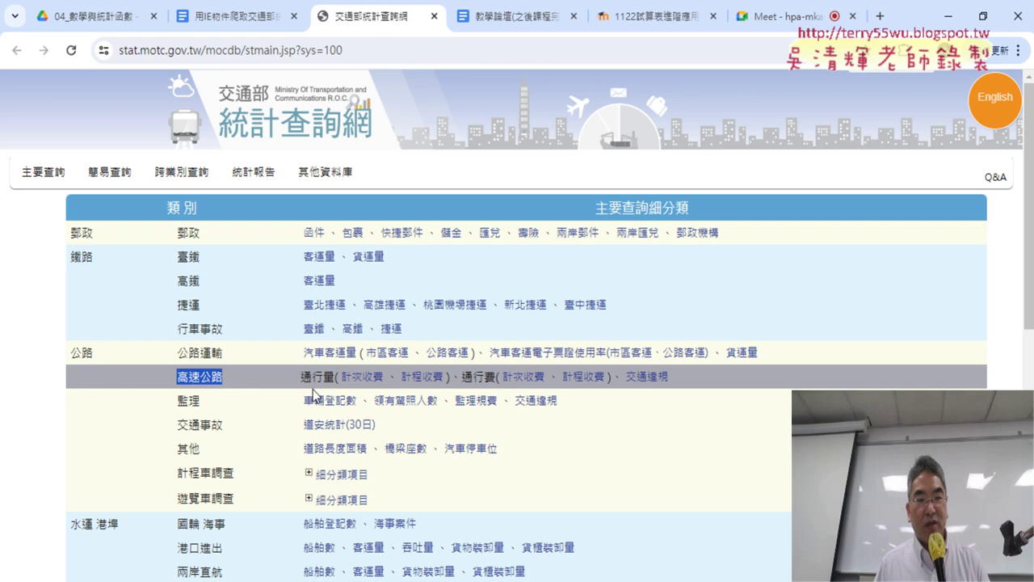
left_click(638, 378)
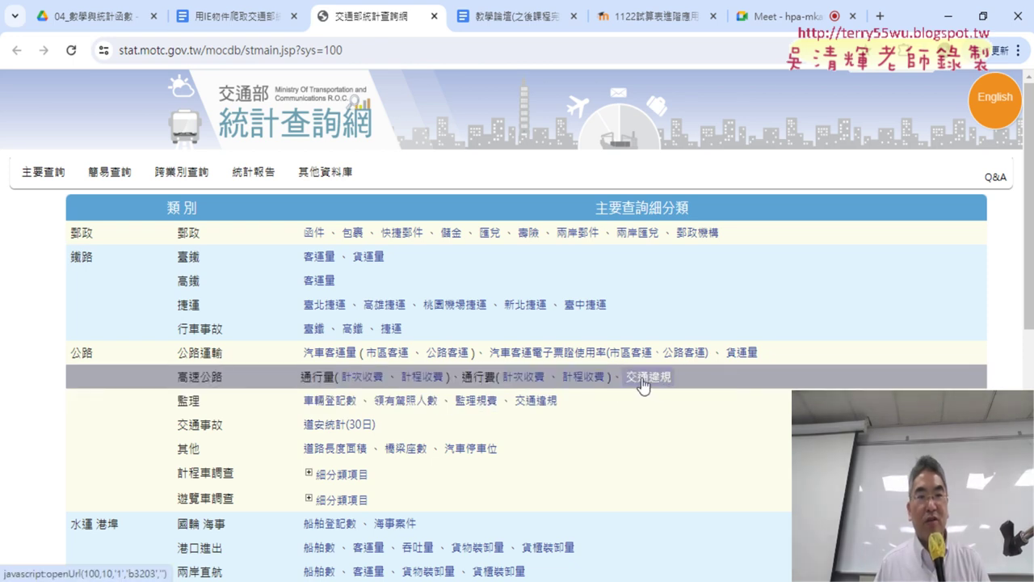
left_click(644, 385)
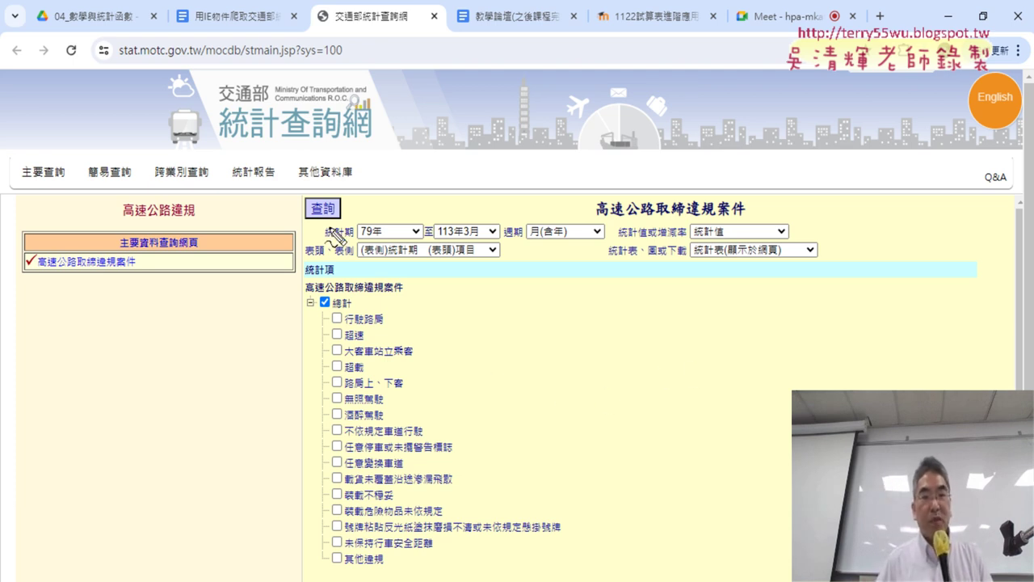
mouse_move(321, 222)
left_mouse_down()
mouse_move(327, 235)
mouse_move(606, 234)
left_mouse_up()
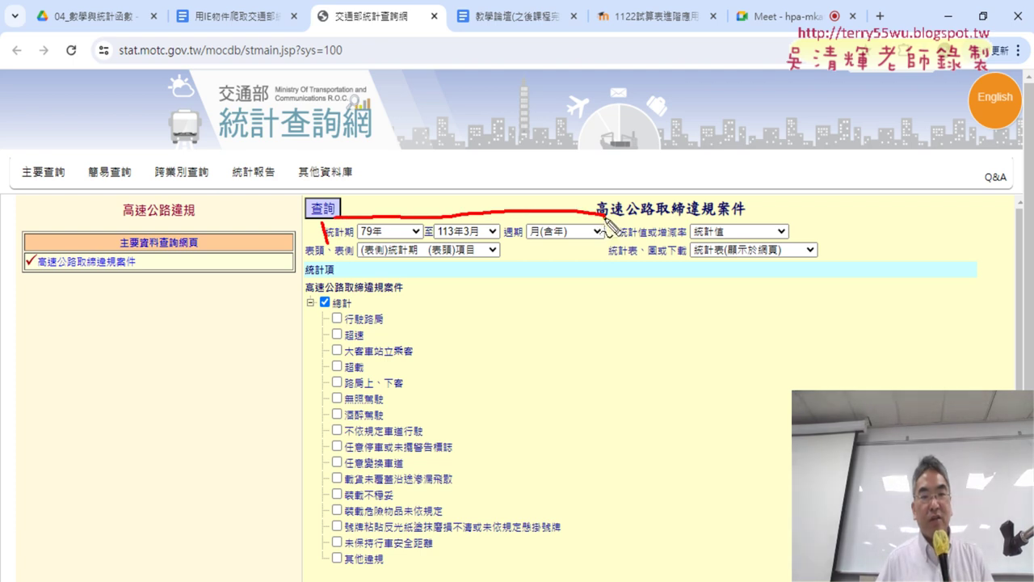
left_click_drag(334, 248, 607, 235)
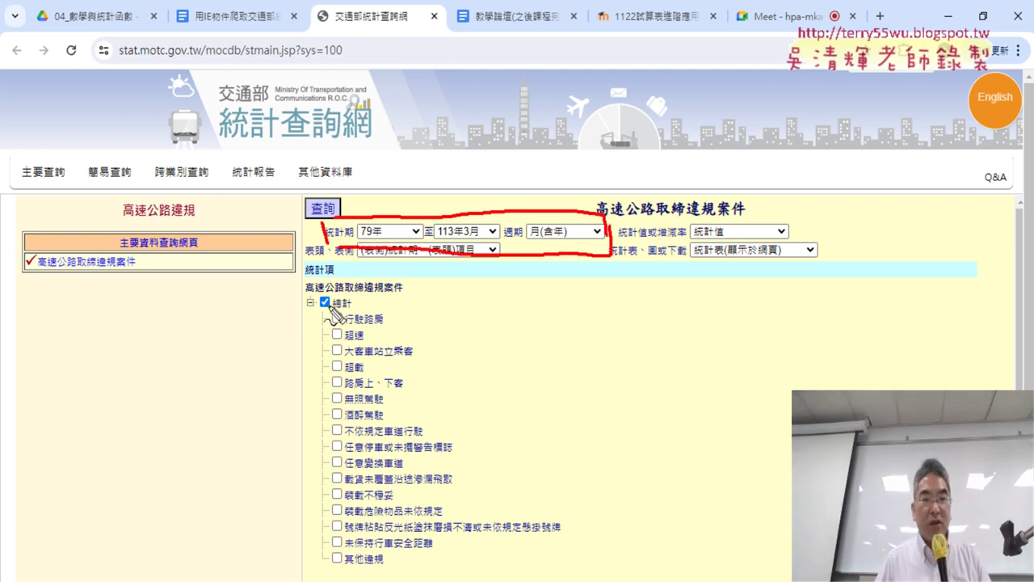
left_click_drag(329, 315, 326, 580)
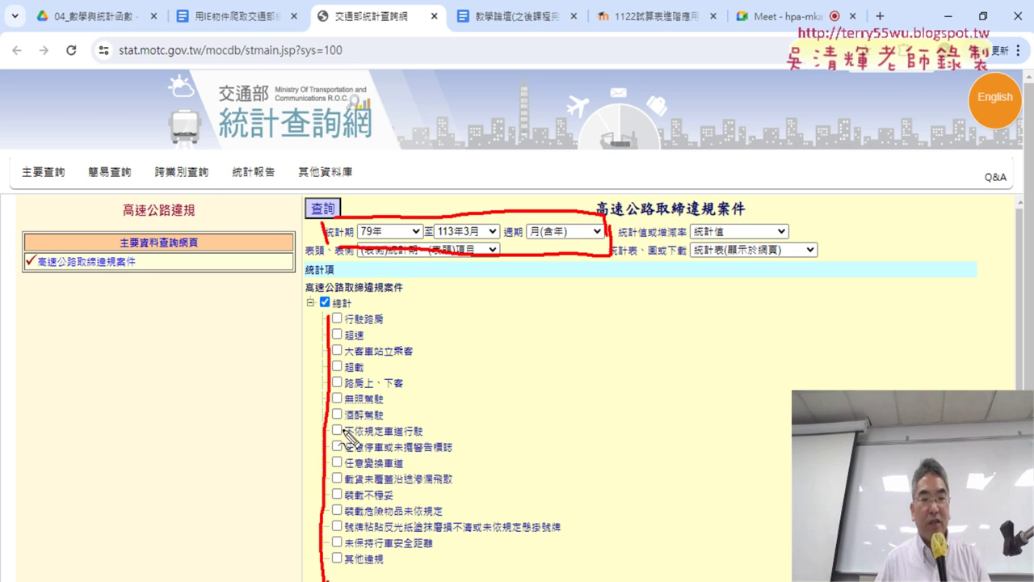
left_click_drag(336, 315, 328, 570)
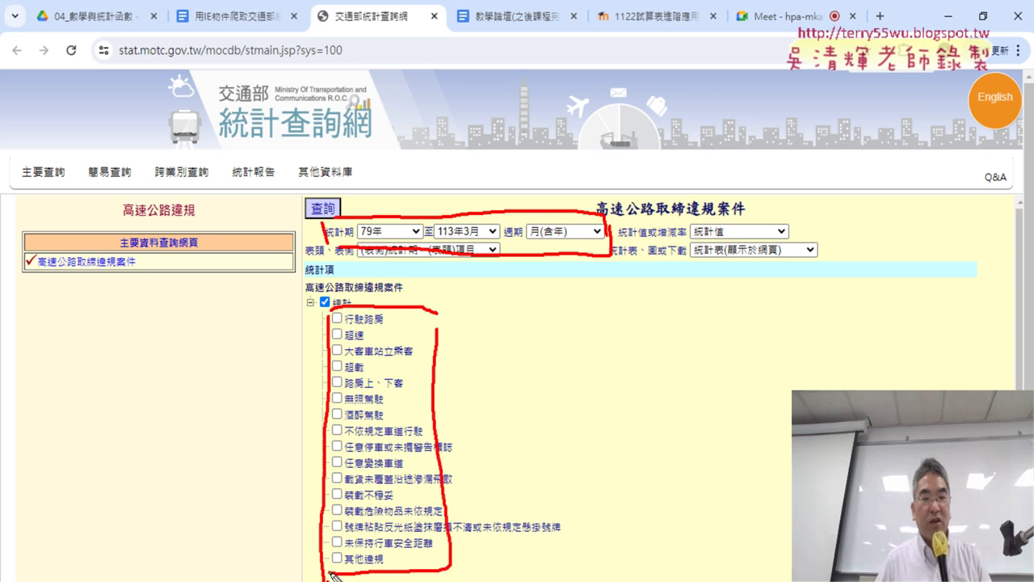
left_click_drag(530, 242, 521, 254)
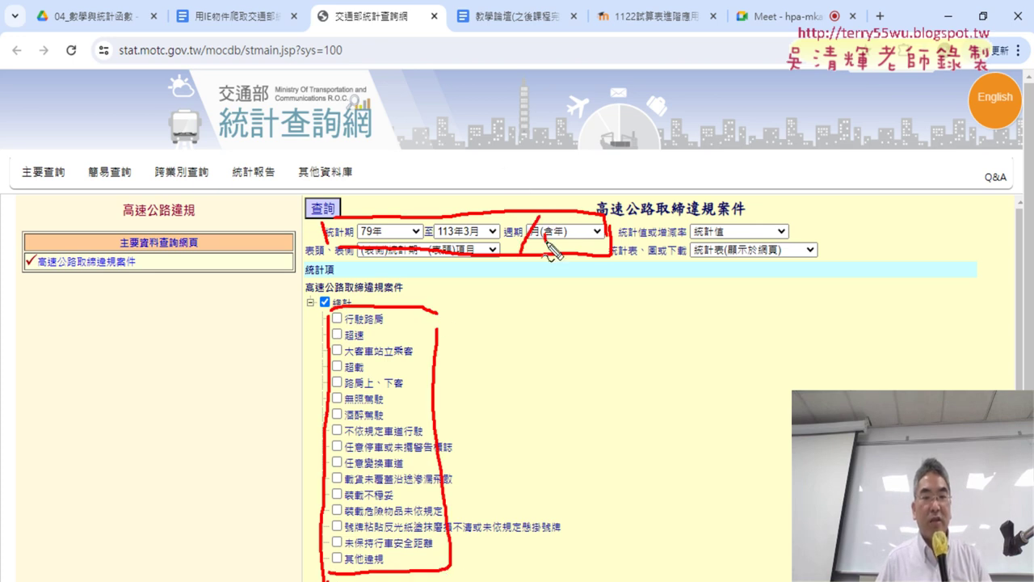
left_click_drag(388, 394, 427, 415)
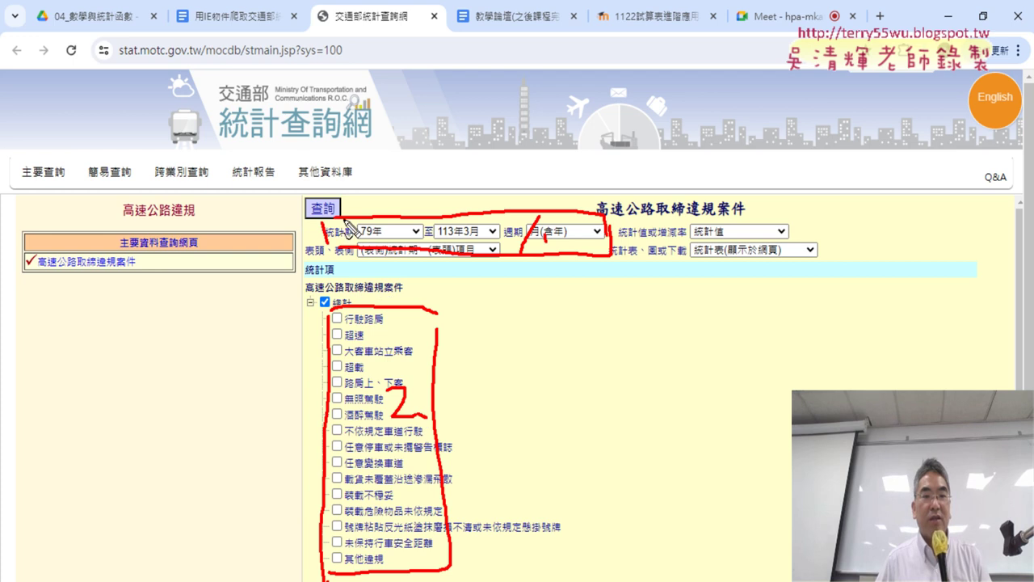
mouse_move(349, 219)
left_mouse_down()
mouse_move(339, 220)
mouse_move(343, 243)
left_mouse_up()
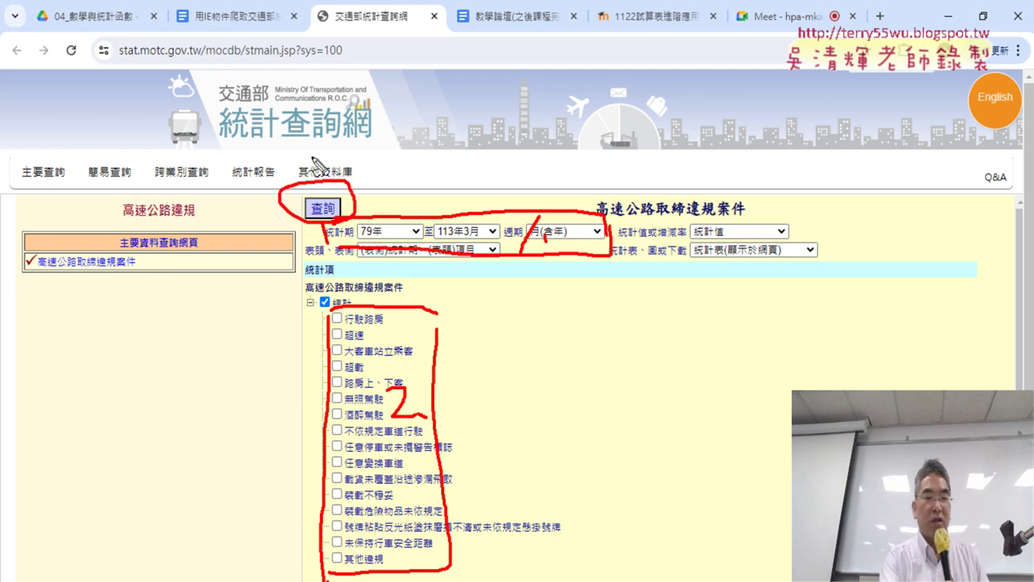
key("Escape")
mouse_move(314, 164)
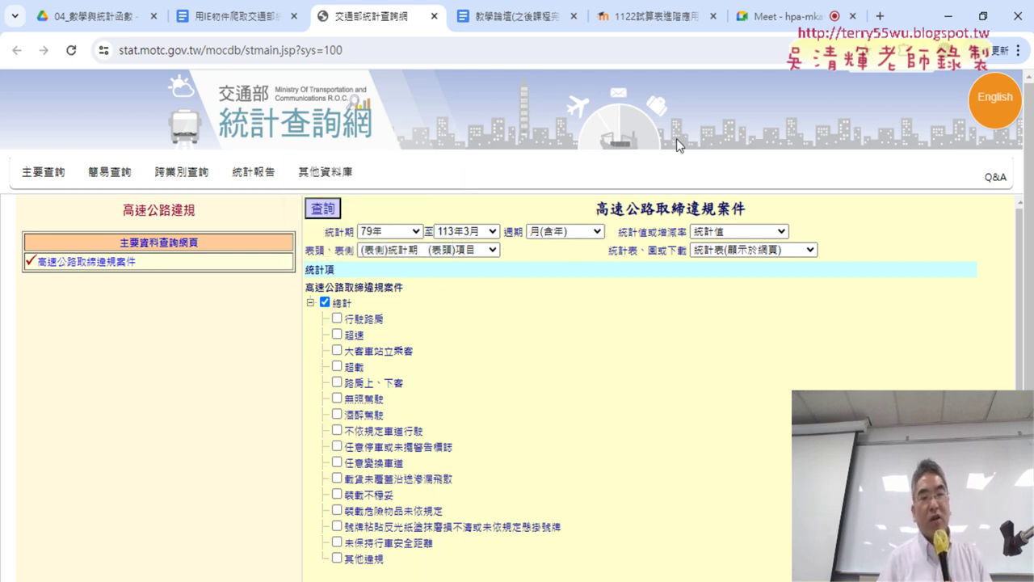
Step: Set the 統計期 start period to 100年1月, keeping 113年3月 as the end
left_click(390, 231)
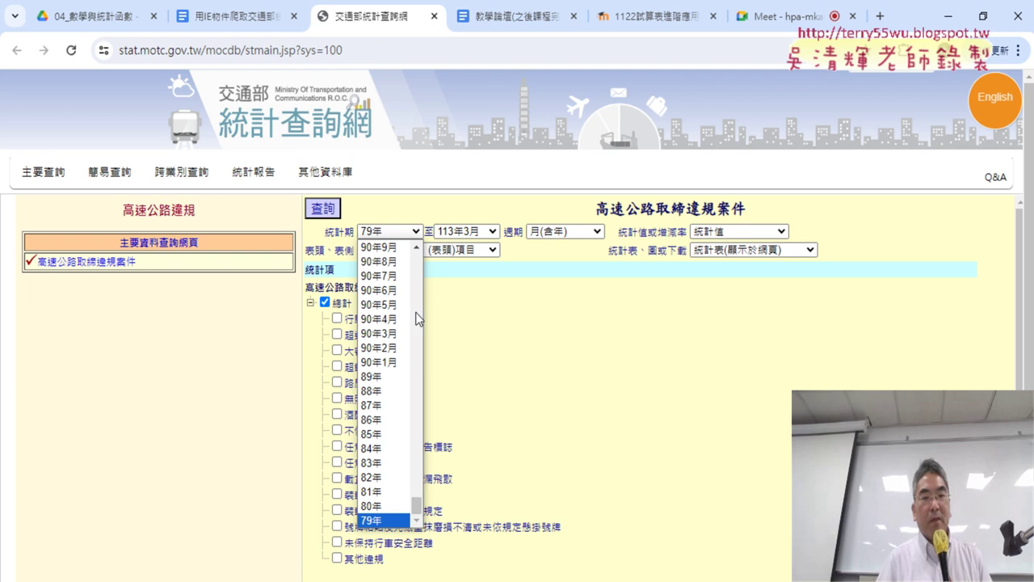
scroll(417, 318, "up", 5)
scroll(418, 318, "up", 5)
scroll(417, 318, "up", 5)
scroll(418, 323, "up", 5)
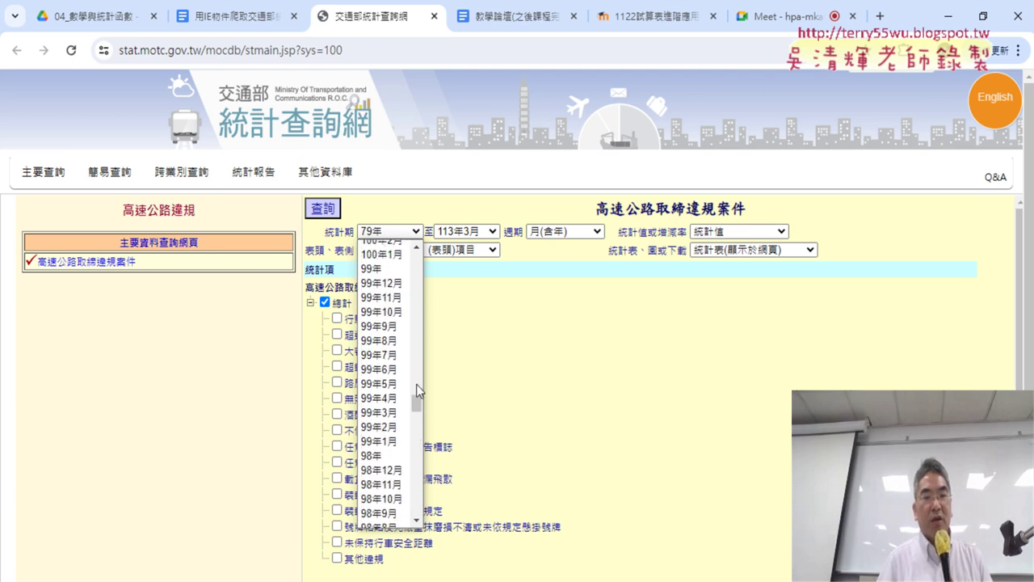
mouse_move(420, 404)
left_mouse_down()
mouse_move(426, 522)
mouse_move(437, 390)
left_mouse_up()
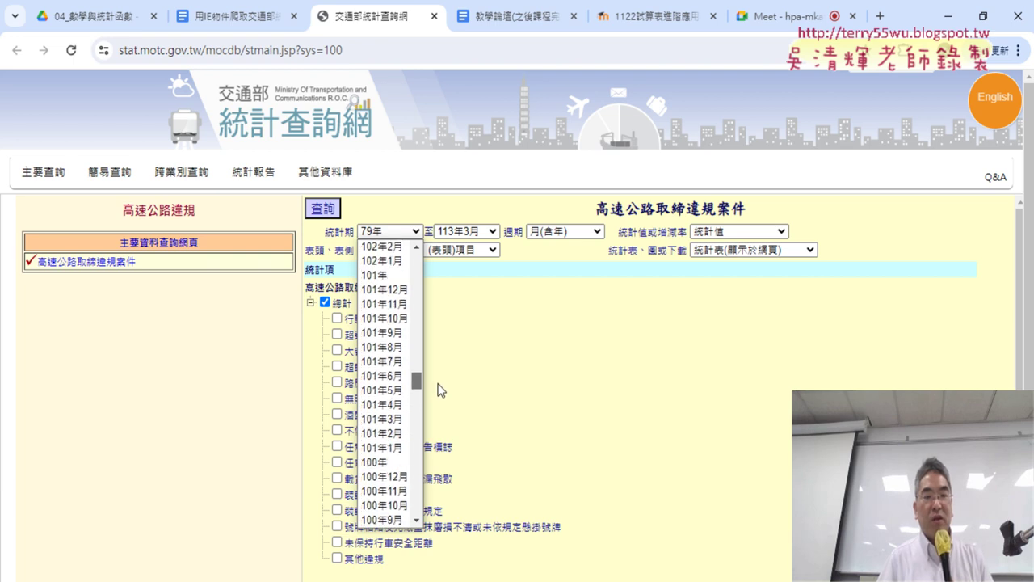
scroll(397, 433, "down", 4)
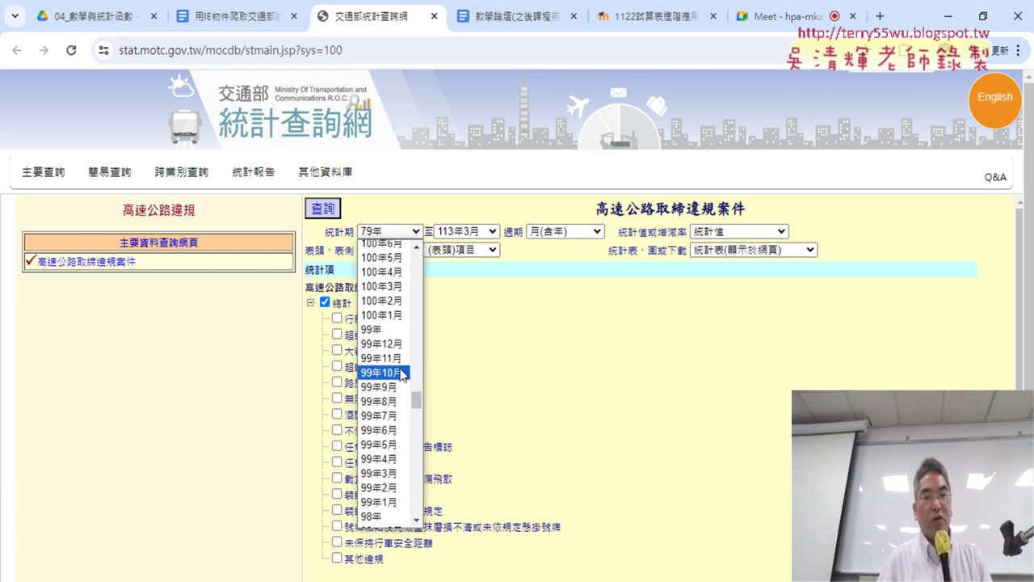
left_click(387, 315)
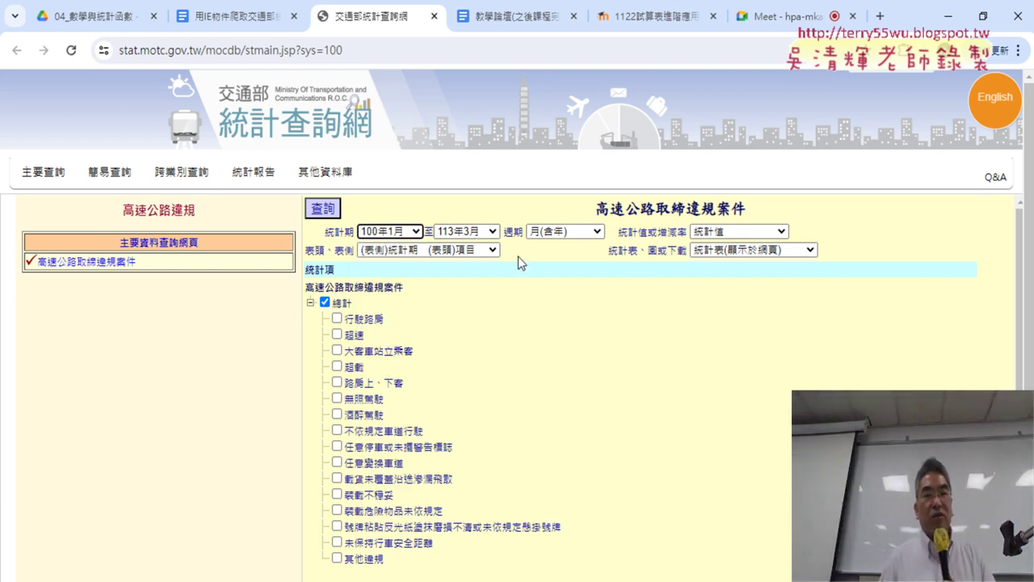
left_click(564, 232)
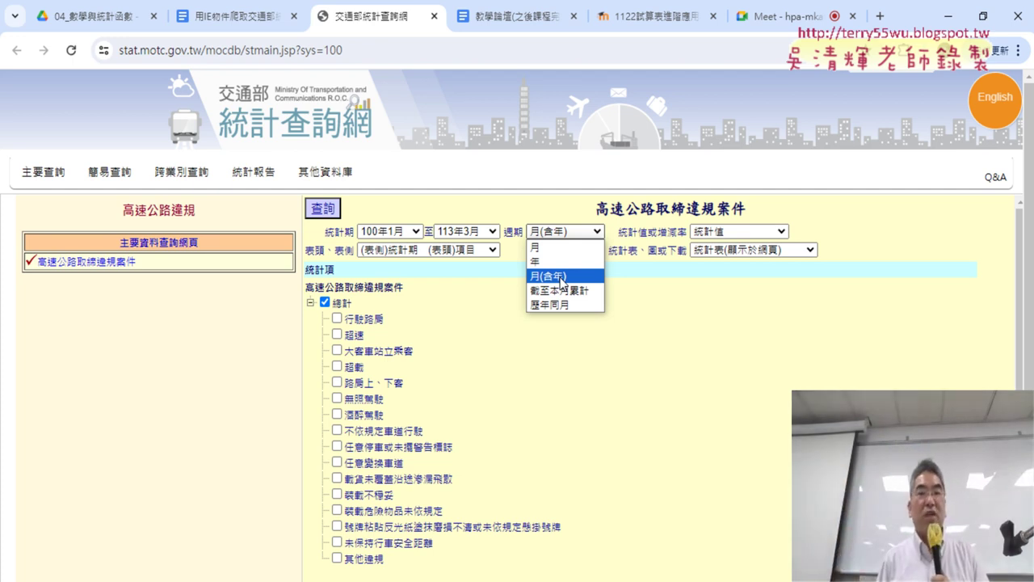
Step: Change the query frequency from 月(含年) to 月
left_click(541, 248)
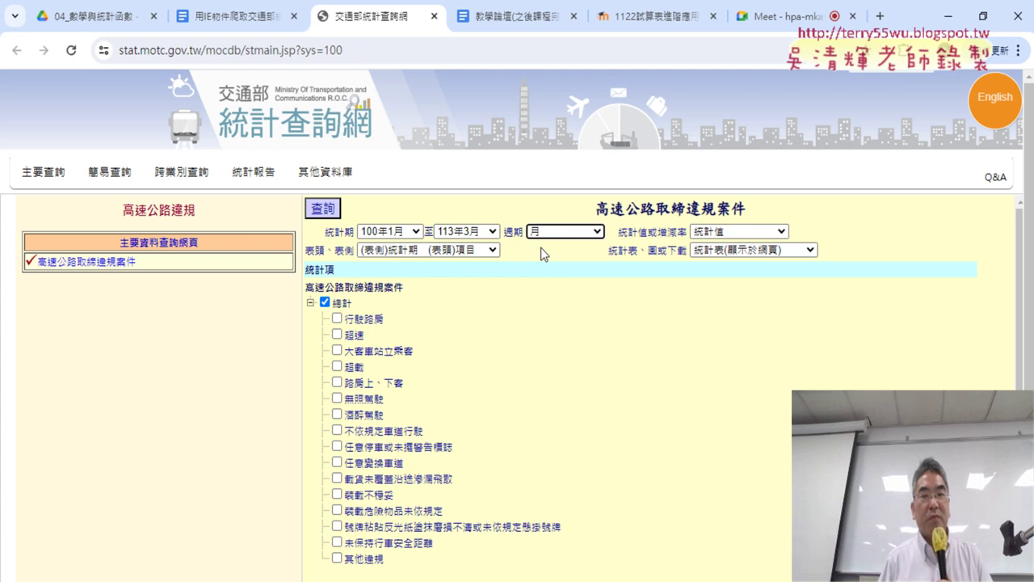
left_click(555, 232)
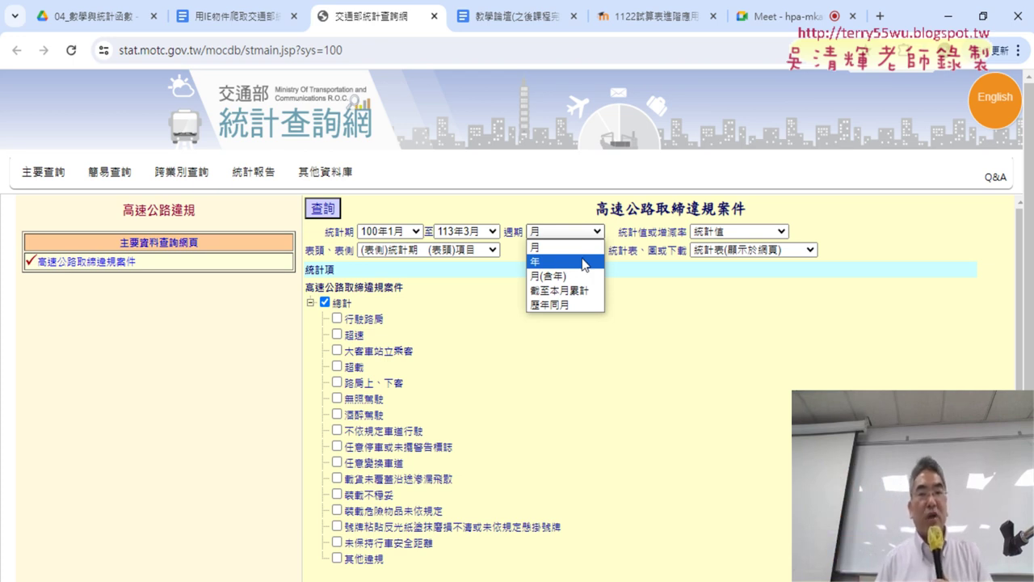
left_click(569, 250)
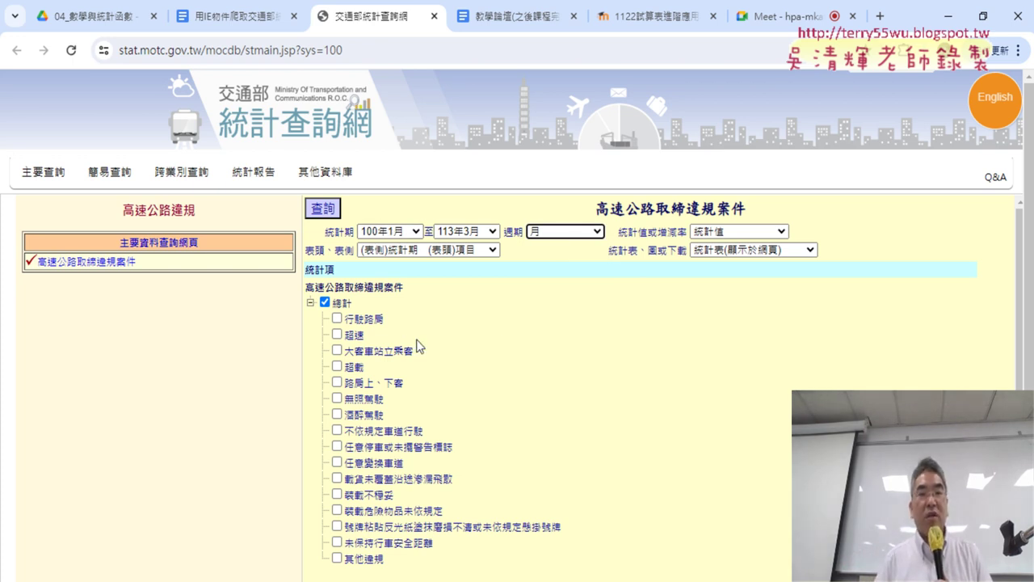
scroll(498, 345, "down", 1)
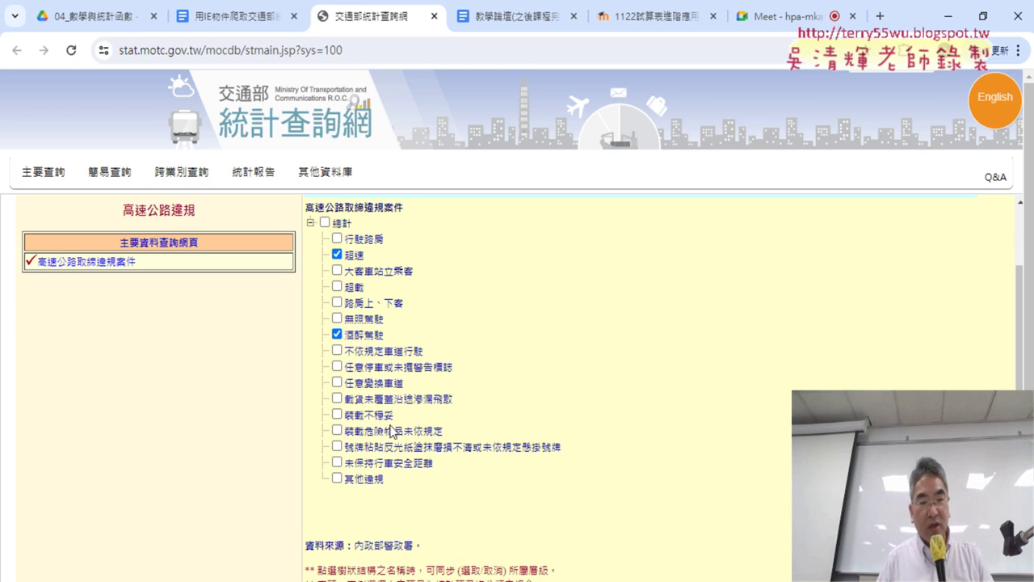
Step: Tick 任意變換車道 and 未保持行車安全距離 as additional violation types
left_click(336, 384)
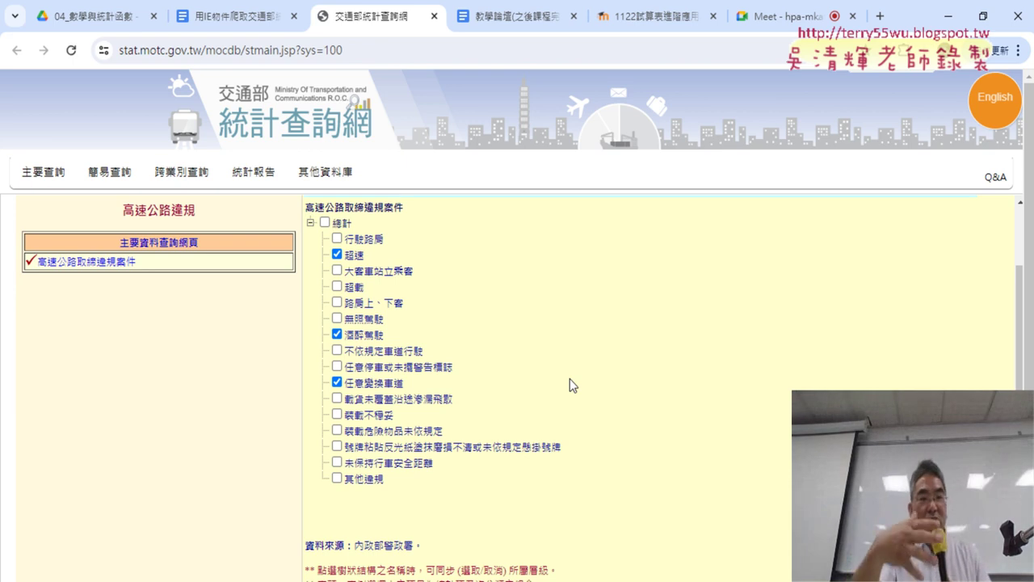
left_click(337, 463)
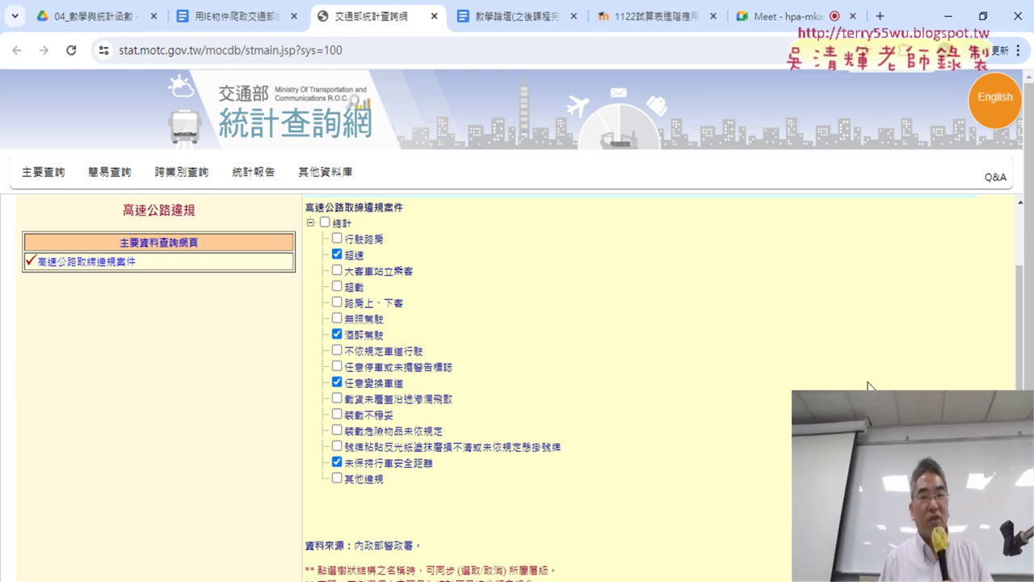
scroll(808, 293, "up", 1)
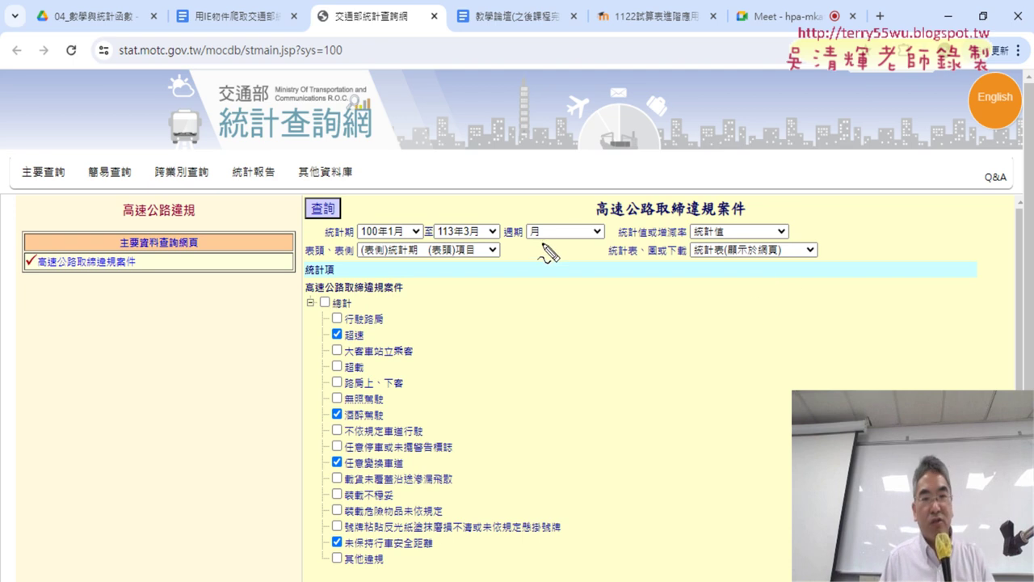
left_click_drag(548, 217, 553, 215)
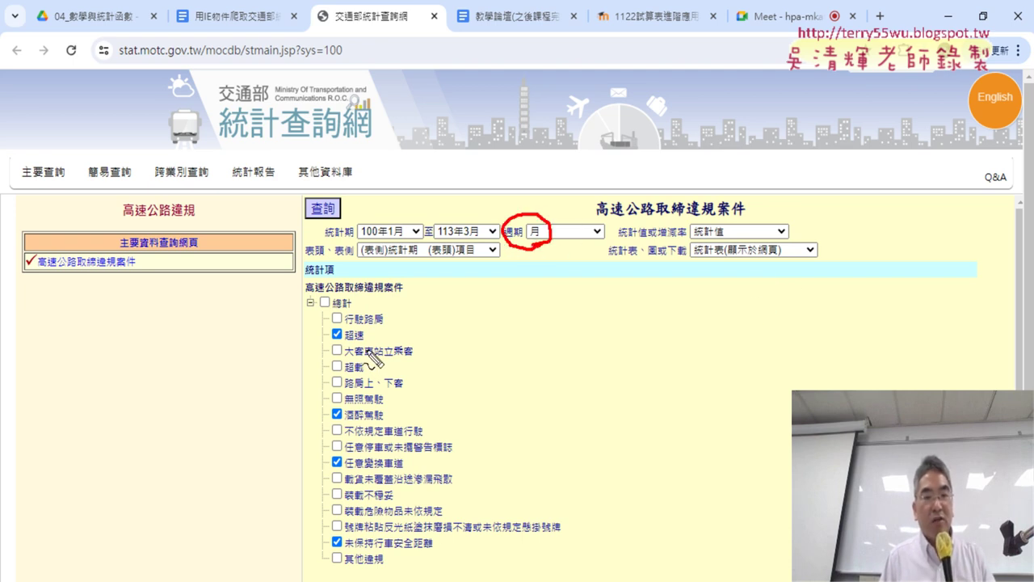
left_click_drag(362, 332, 361, 346)
left_click_drag(381, 404, 391, 428)
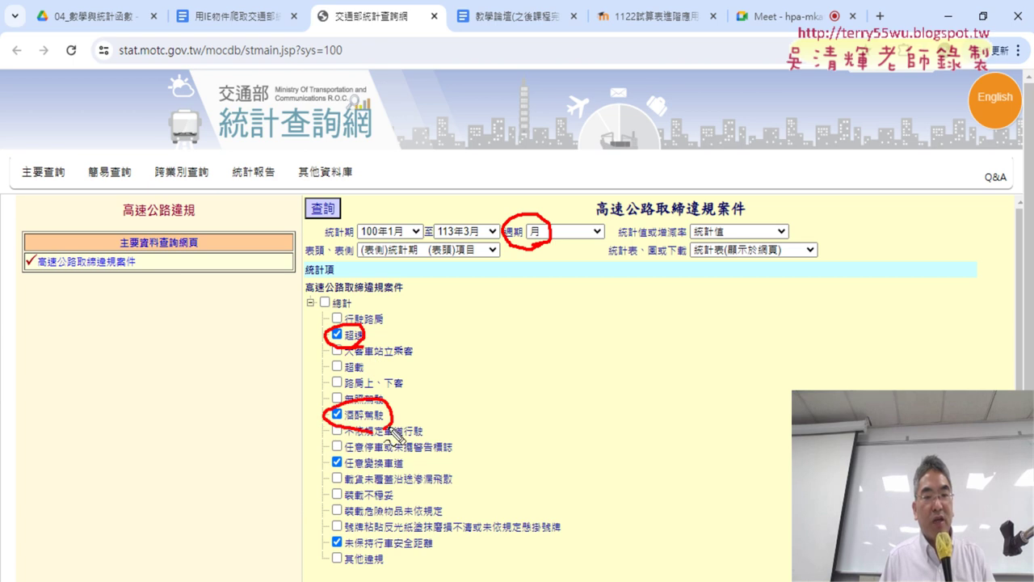
left_click_drag(356, 485, 362, 485)
left_click_drag(371, 550, 370, 566)
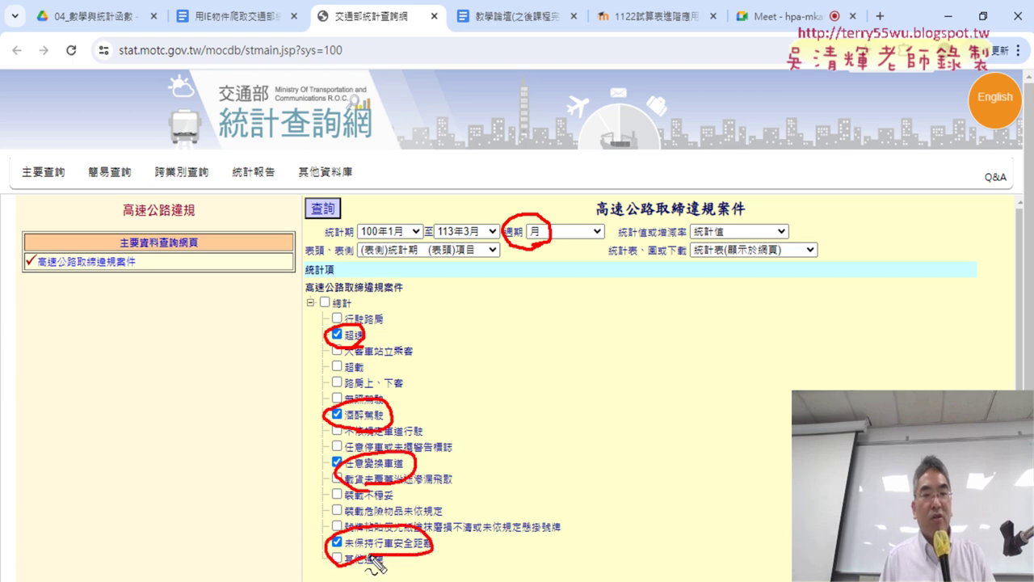
left_click_drag(343, 226, 340, 231)
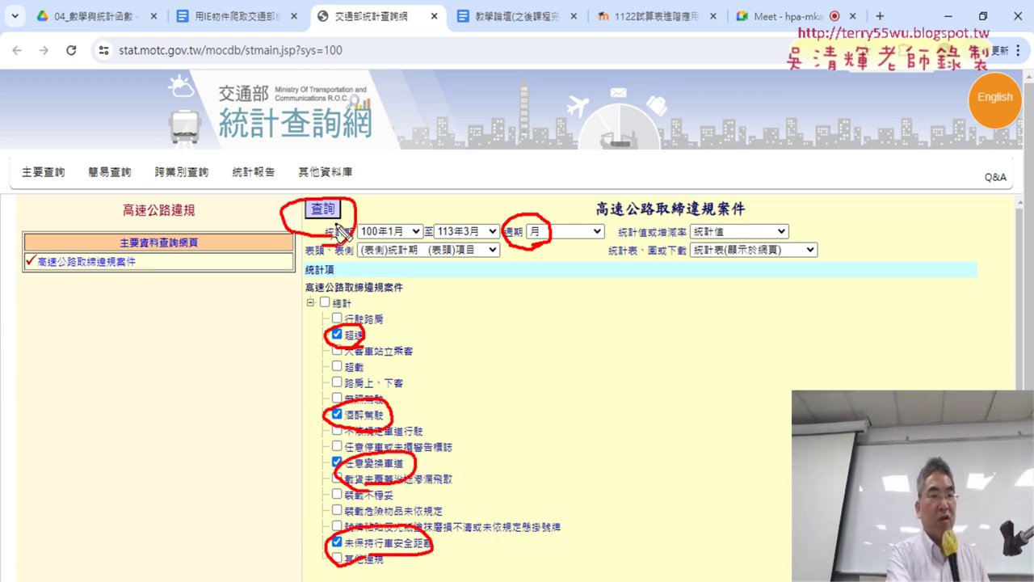
key("Escape")
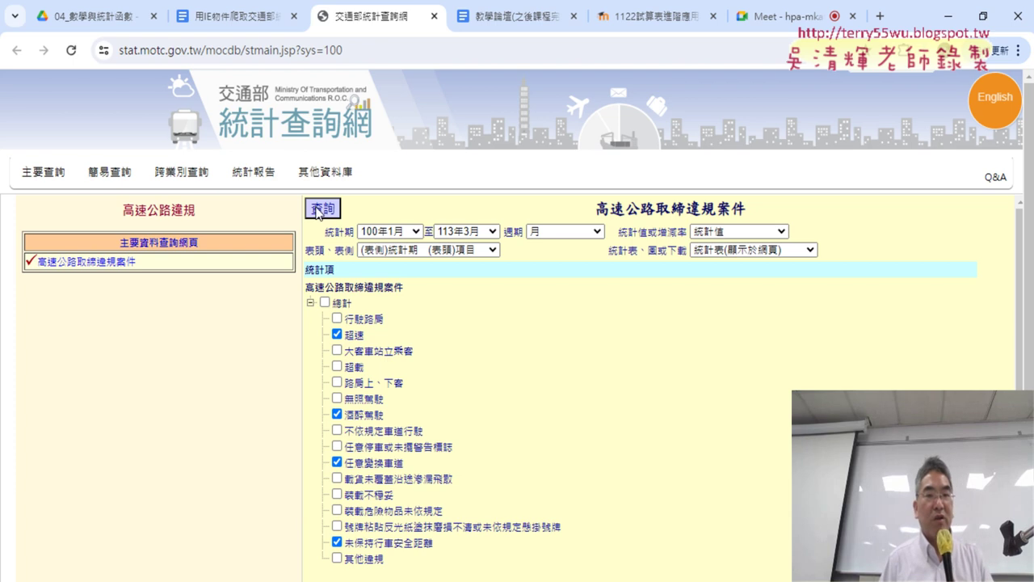
Step: Run the query and review the monthly results table from 100年 1月 to 113年 3月
left_click(317, 210)
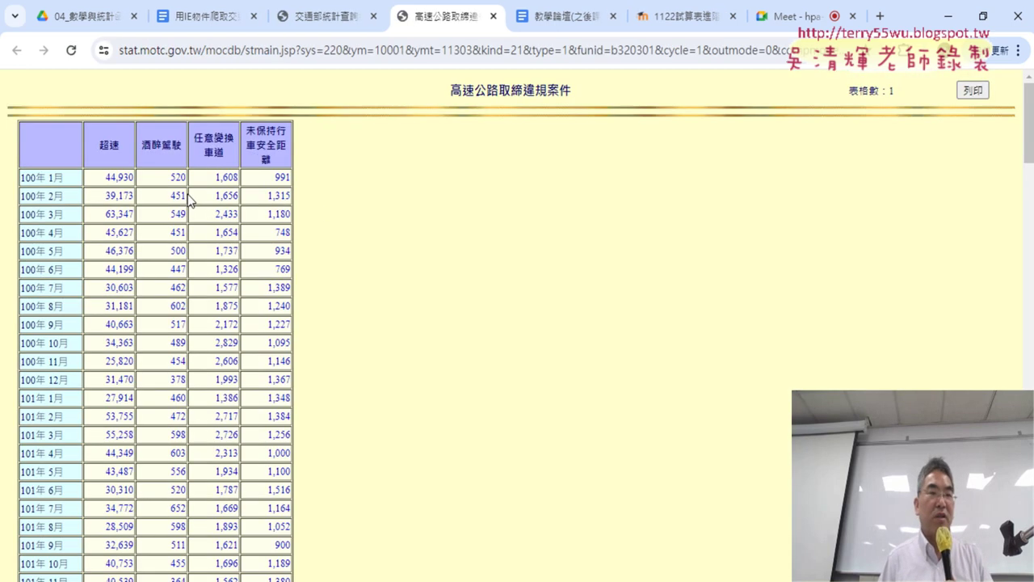
left_click_drag(23, 177, 72, 186)
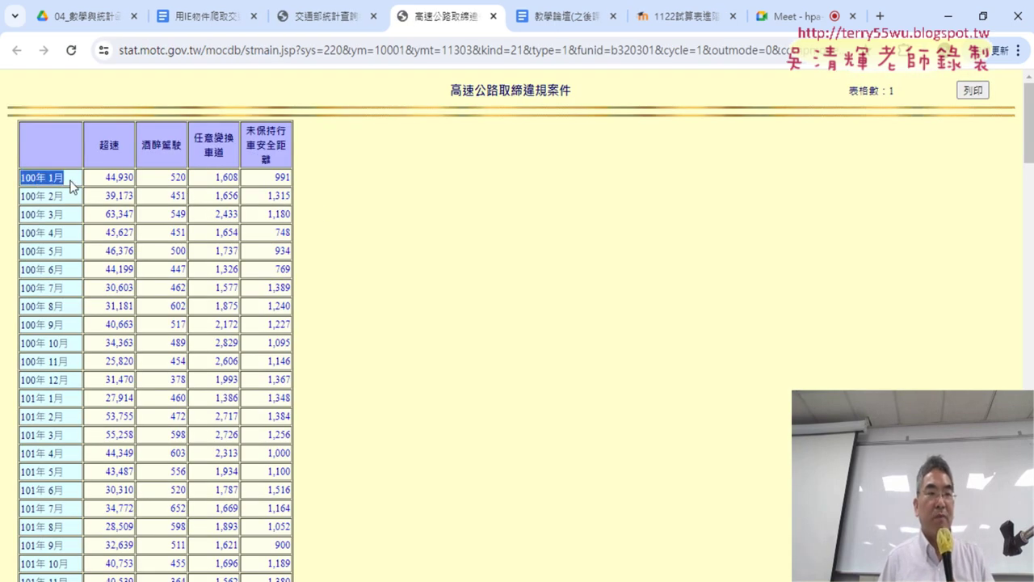
scroll(67, 194, "down", 3)
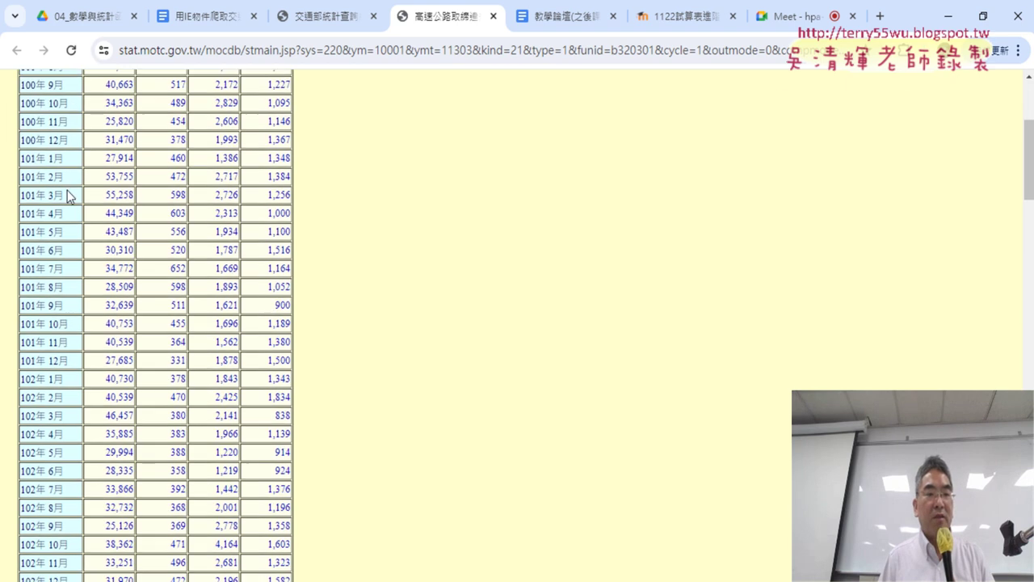
scroll(72, 219, "down", 5)
scroll(88, 363, "down", 5)
scroll(88, 388, "down", 5)
scroll(89, 384, "down", 5)
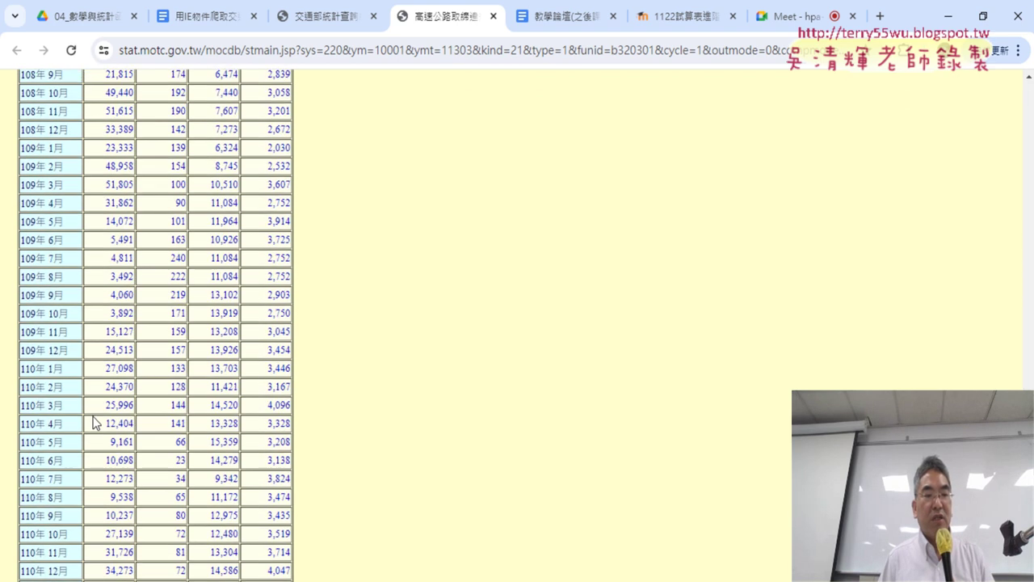
scroll(81, 436, "down", 5)
scroll(63, 468, "down", 3)
left_click_drag(20, 471, 71, 477)
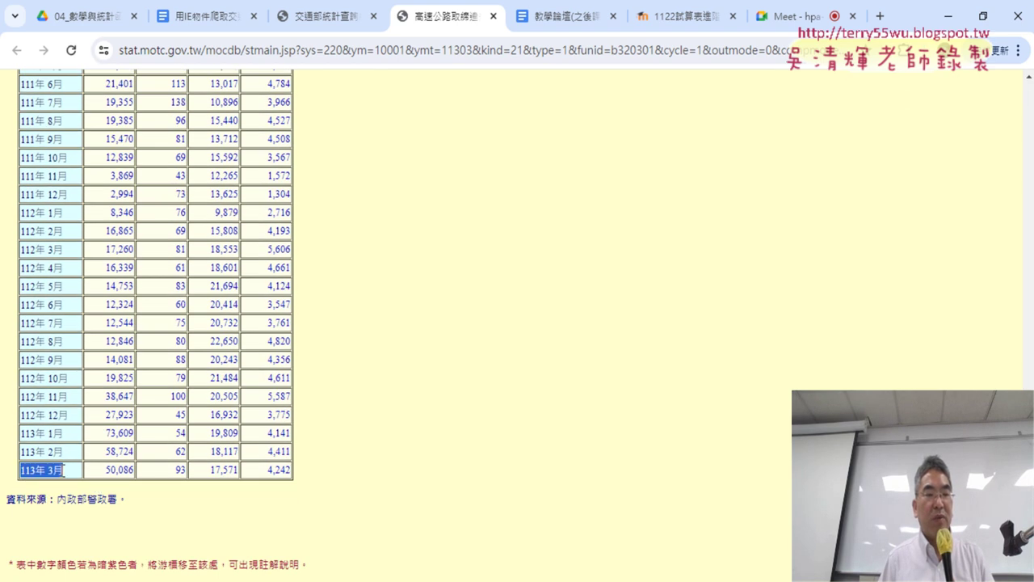
scroll(70, 455, "up", 2)
scroll(70, 445, "up", 10)
scroll(69, 404, "up", 8)
scroll(56, 356, "up", 5)
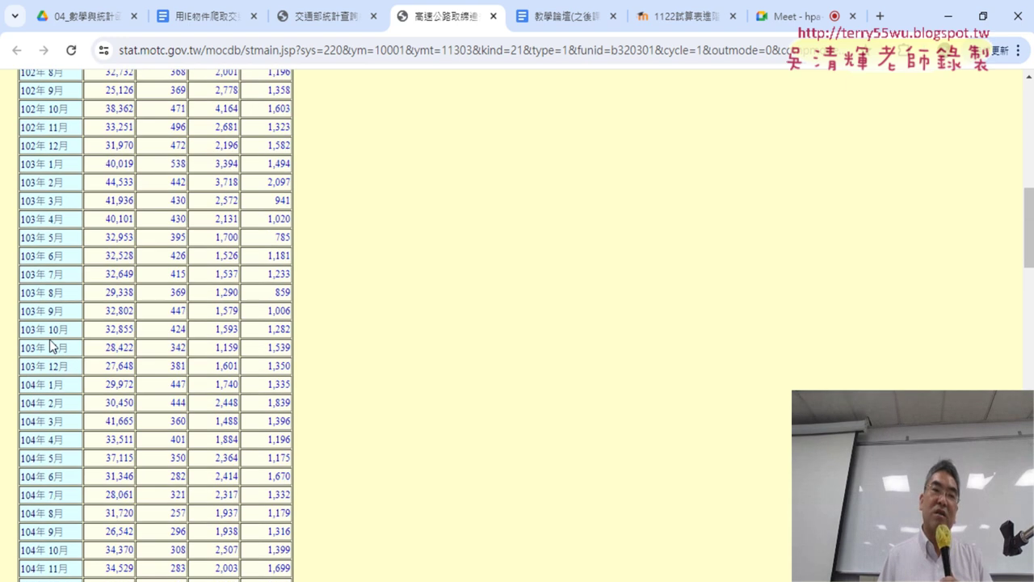
scroll(53, 307, "up", 5)
scroll(51, 269, "up", 3)
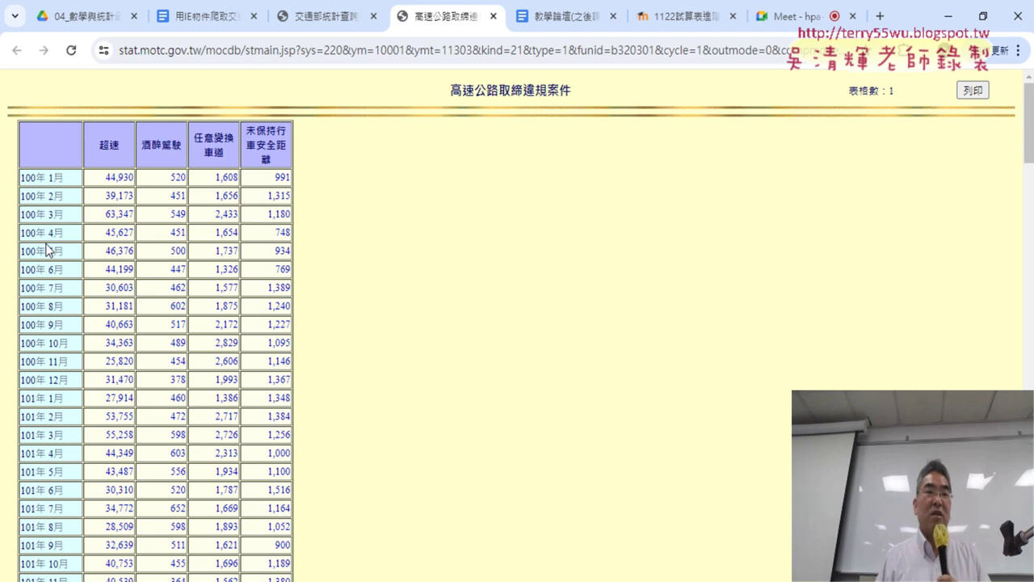
left_click_drag(109, 143, 287, 166)
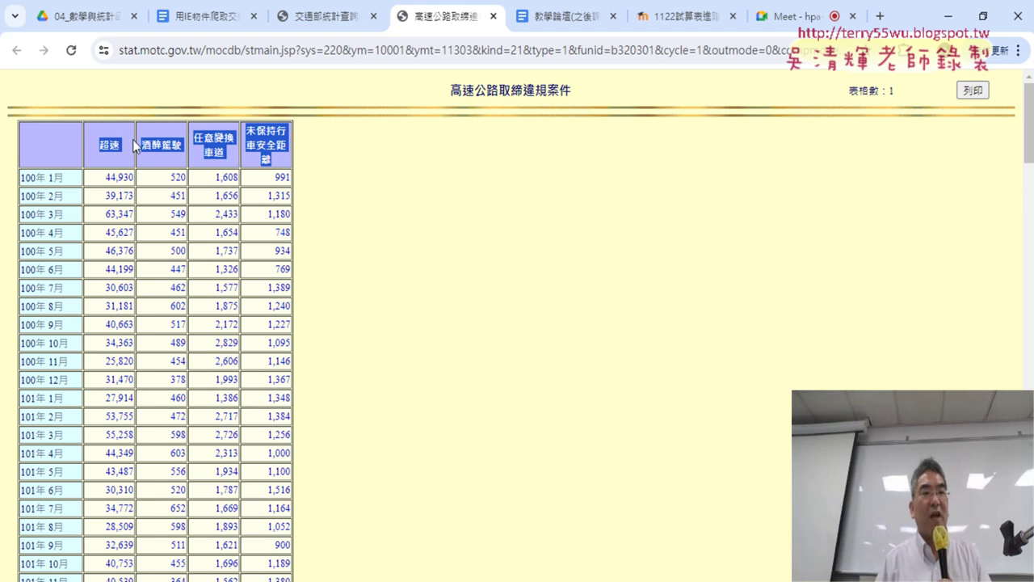
mouse_move(105, 146)
left_mouse_down()
mouse_move(284, 168)
mouse_move(281, 160)
left_mouse_up()
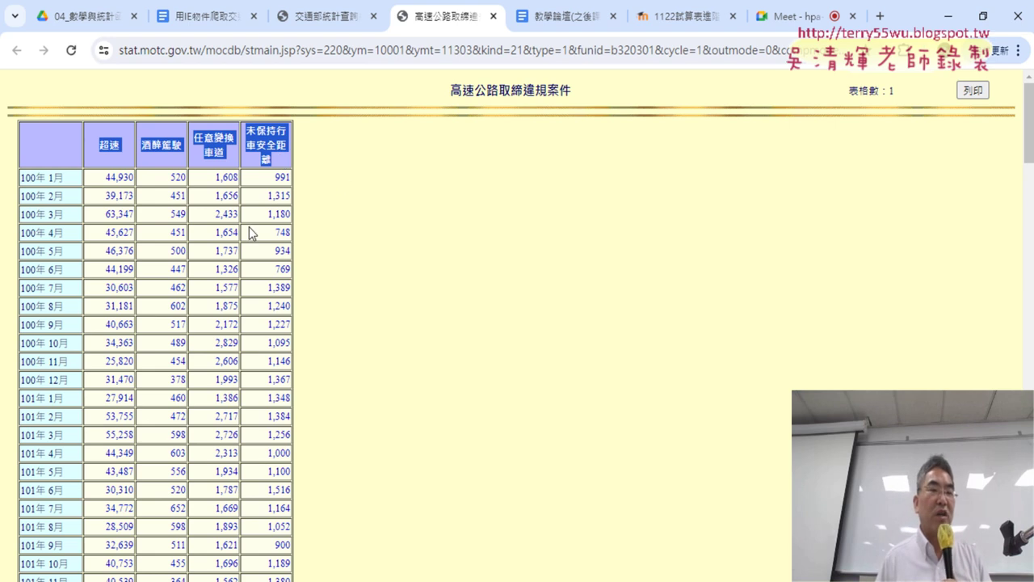
left_click_drag(95, 181, 127, 171)
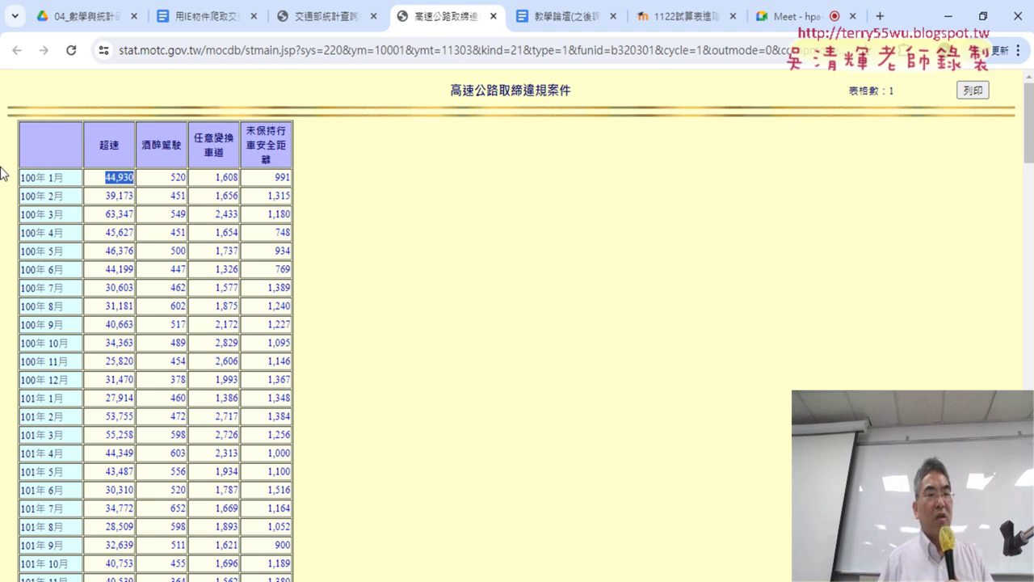
scroll(113, 197, "down", 4)
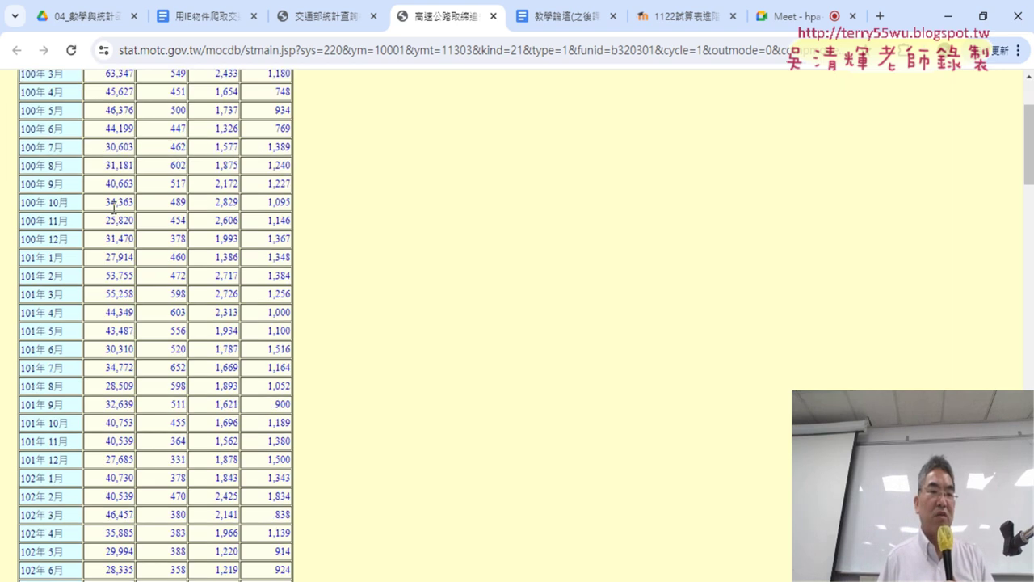
scroll(114, 200, "down", 4)
scroll(114, 203, "down", 4)
scroll(115, 207, "down", 3)
scroll(116, 209, "down", 5)
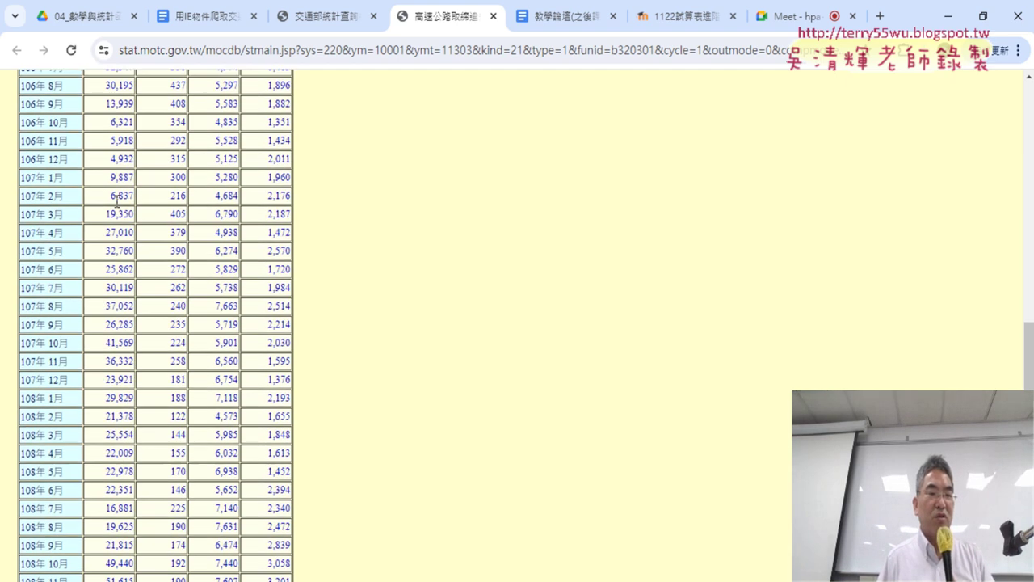
scroll(119, 211, "down", 5)
scroll(122, 214, "down", 5)
scroll(125, 219, "down", 3)
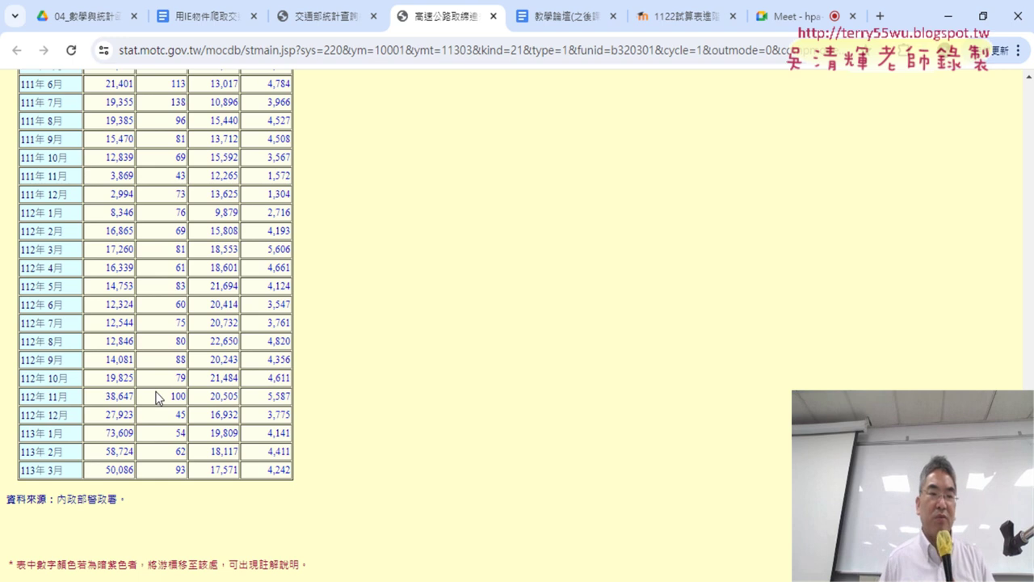
scroll(111, 353, "up", 2)
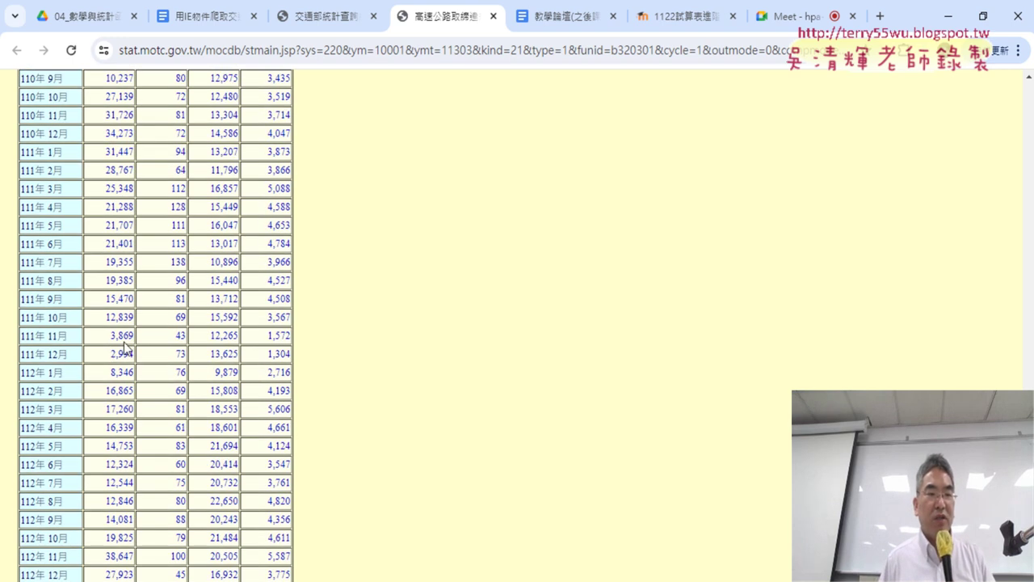
left_click_drag(111, 358, 132, 357)
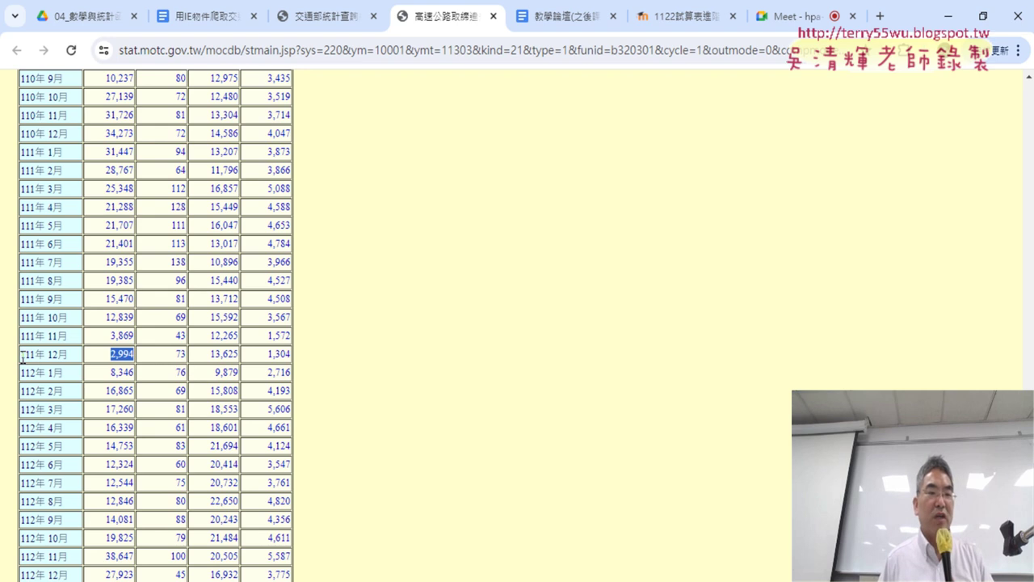
left_click_drag(22, 358, 138, 358)
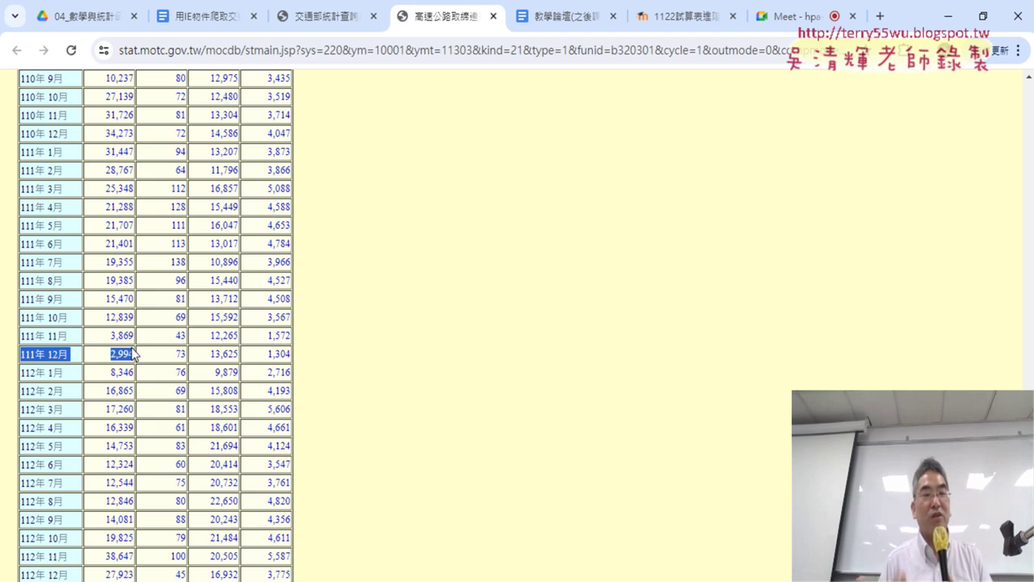
scroll(198, 340, "up", 3)
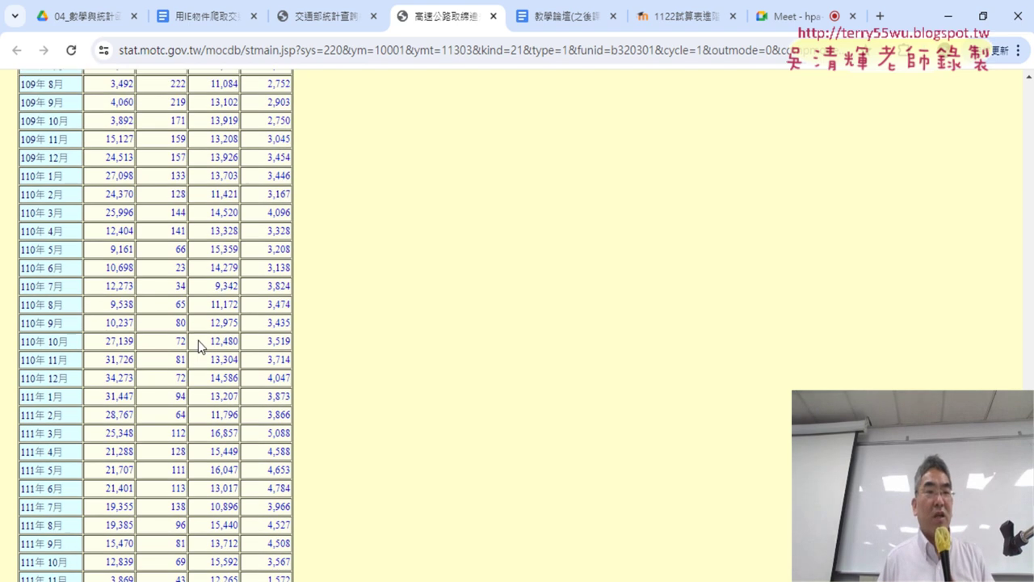
scroll(198, 341, "up", 6)
scroll(198, 340, "up", 5)
scroll(198, 340, "up", 5)
scroll(198, 340, "up", 5)
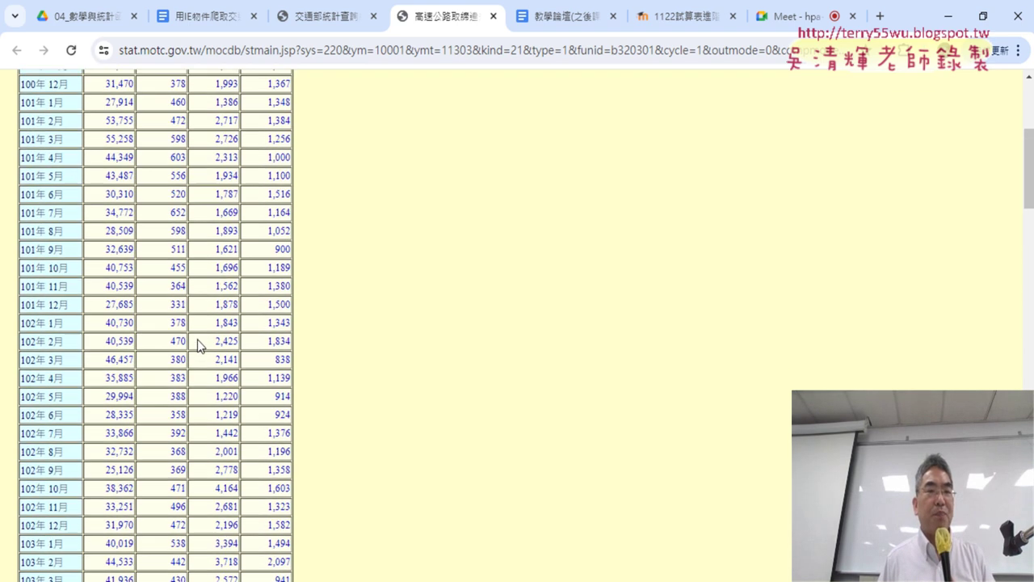
scroll(198, 339, "up", 5)
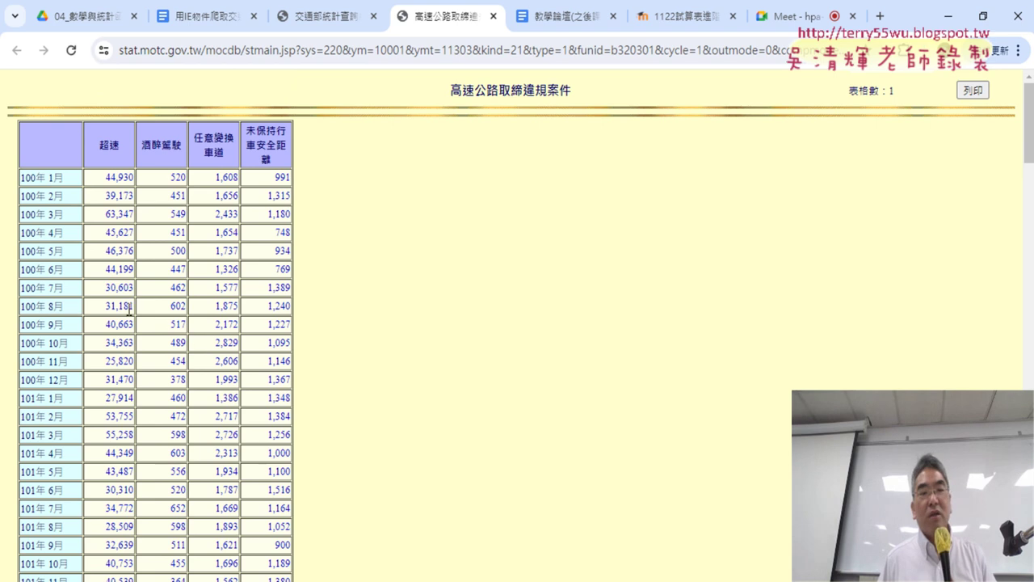
scroll(123, 309, "down", 1)
scroll(124, 309, "down", 9)
scroll(124, 312, "down", 4)
scroll(123, 314, "down", 4)
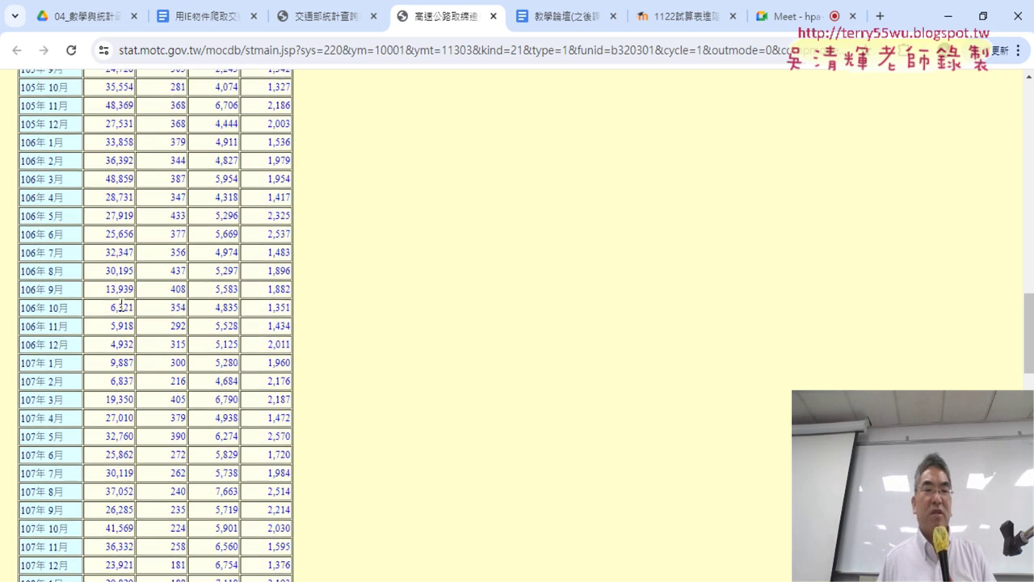
scroll(121, 317, "down", 6)
scroll(121, 316, "down", 2)
scroll(123, 311, "down", 4)
scroll(126, 307, "down", 1)
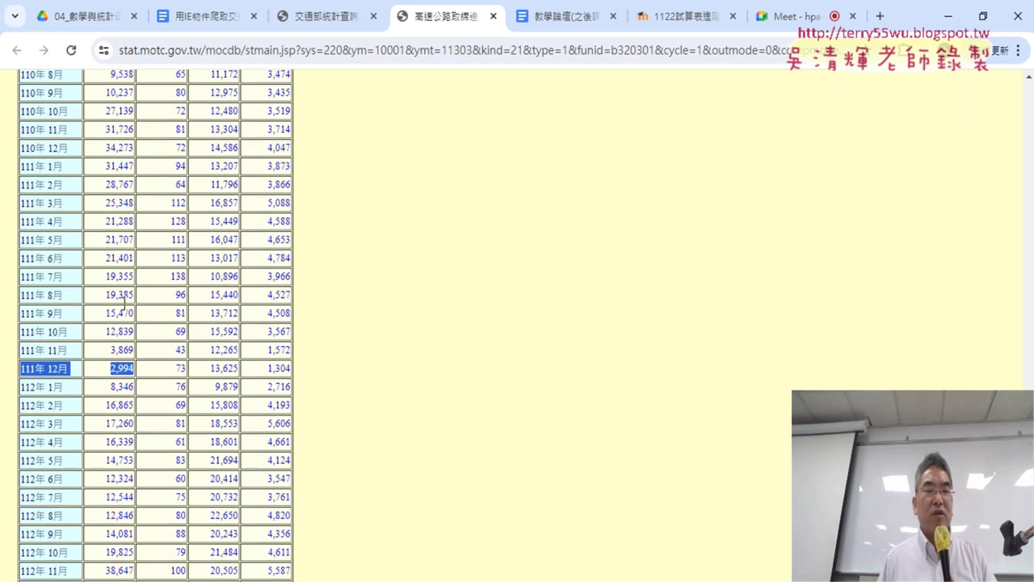
scroll(125, 304, "down", 3)
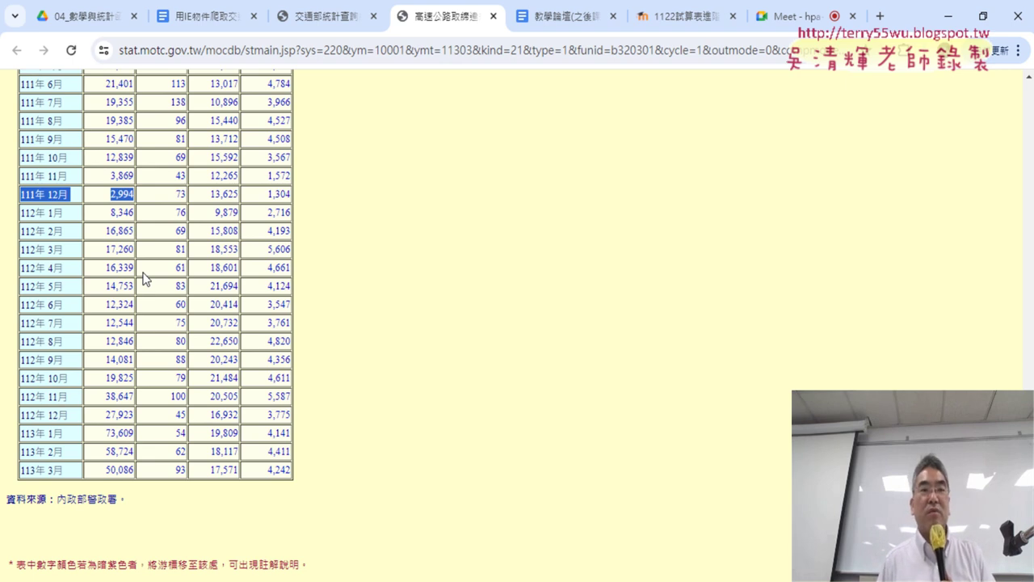
scroll(250, 300, "up", 8)
scroll(240, 330, "up", 9)
scroll(211, 328, "up", 8)
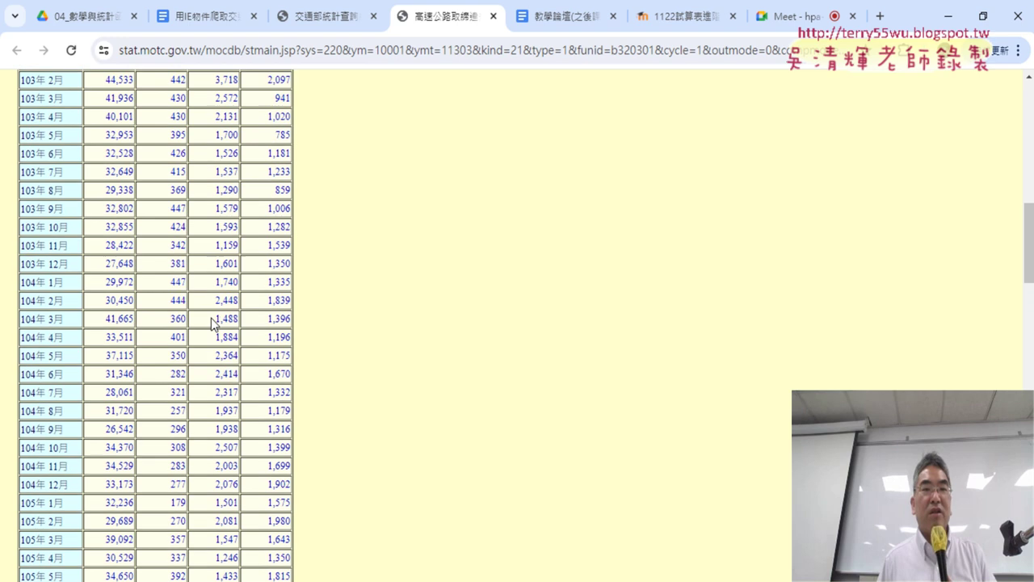
scroll(214, 323, "up", 10)
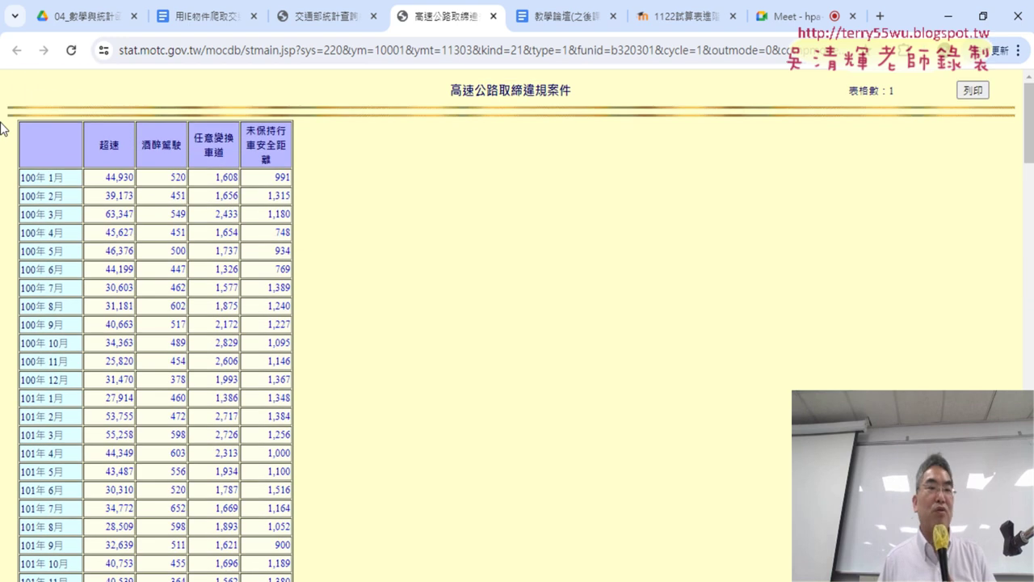
Step: Select the whole violation table through 113年3月 and bring up the Windows Start menu
mouse_move(6, 130)
left_mouse_down()
mouse_move(307, 578)
mouse_move(307, 483)
mouse_move(295, 499)
left_mouse_up()
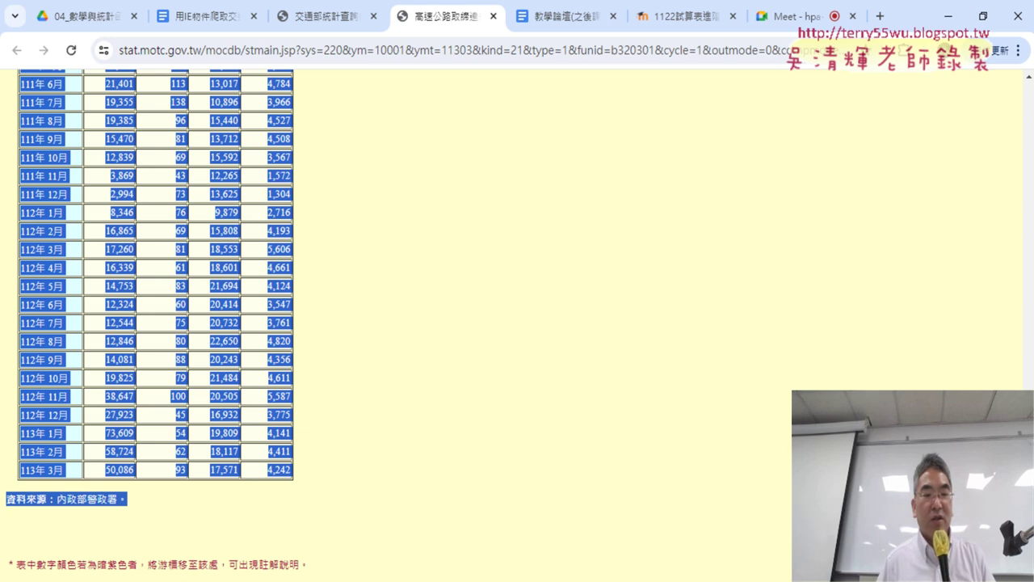
key("super")
Step: Start Excel with a blank workbook and paste the violation table into A1
scroll(110, 412, "down", 3)
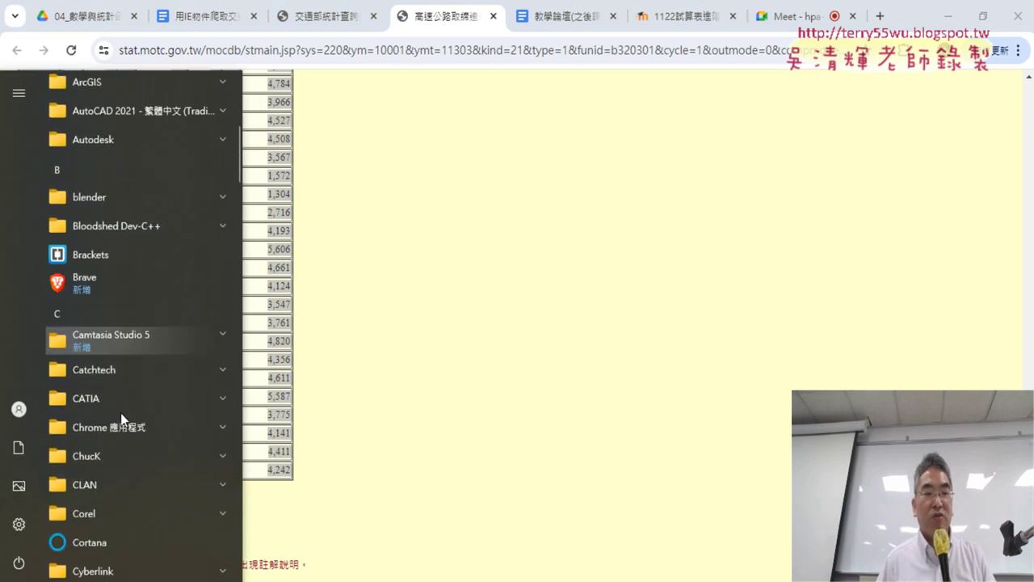
scroll(121, 413, "down", 3)
left_click(125, 467)
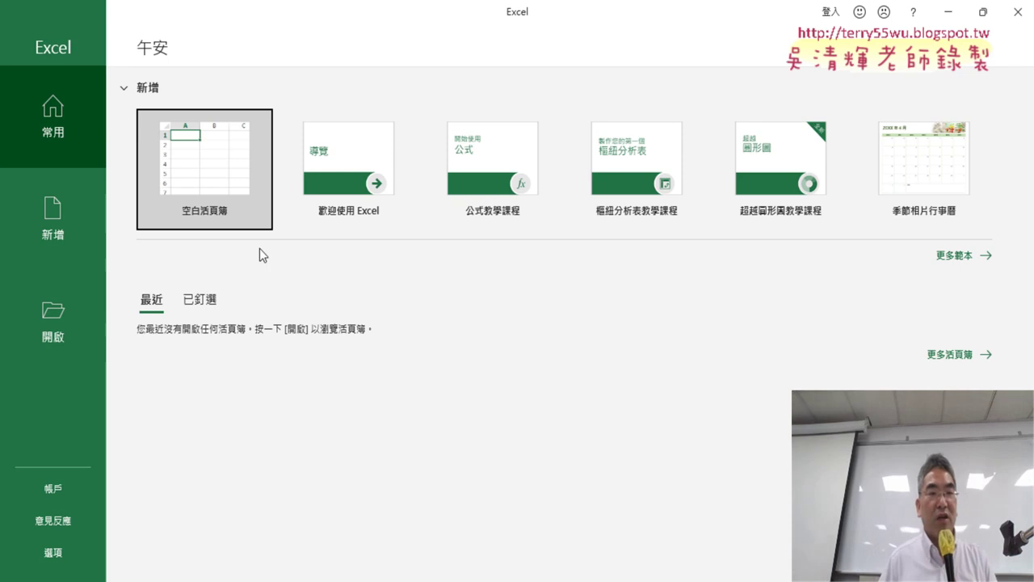
left_click(221, 185)
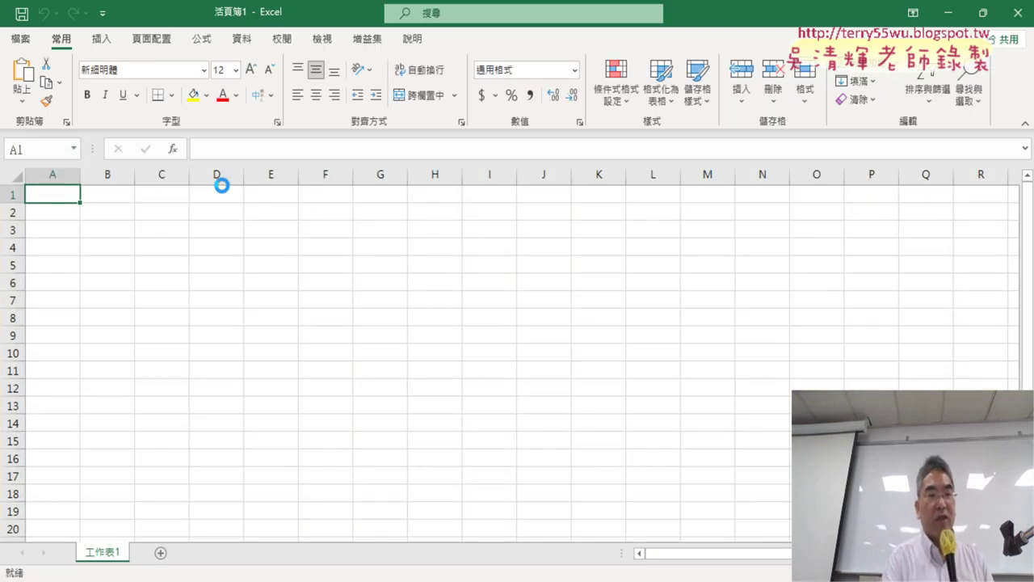
key("ctrl+v")
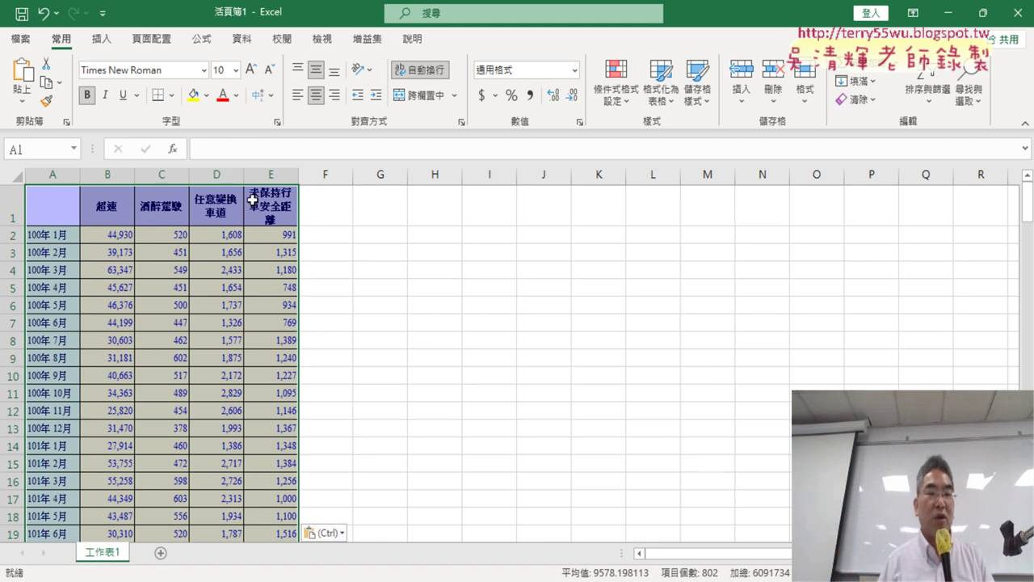
Step: From cell B2 of the pasted table, insert a Line with Markers chart of the monthly violation data
left_click(386, 357)
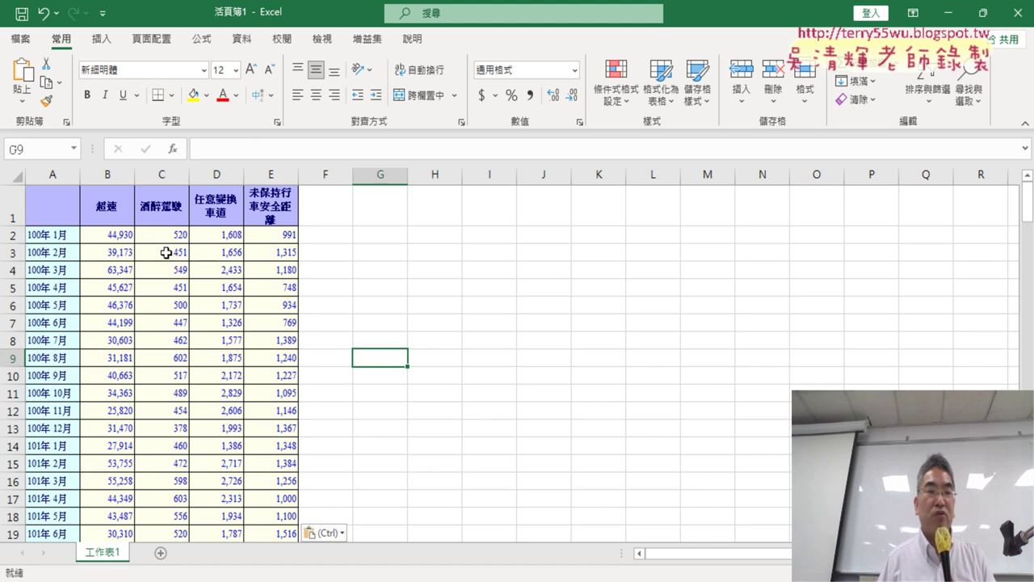
left_click(119, 233)
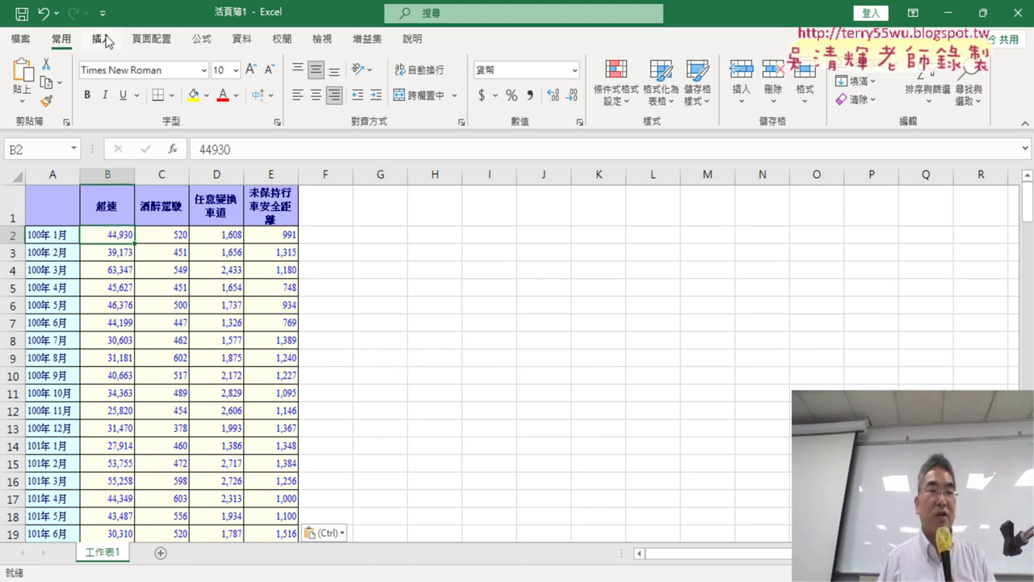
left_click(103, 39)
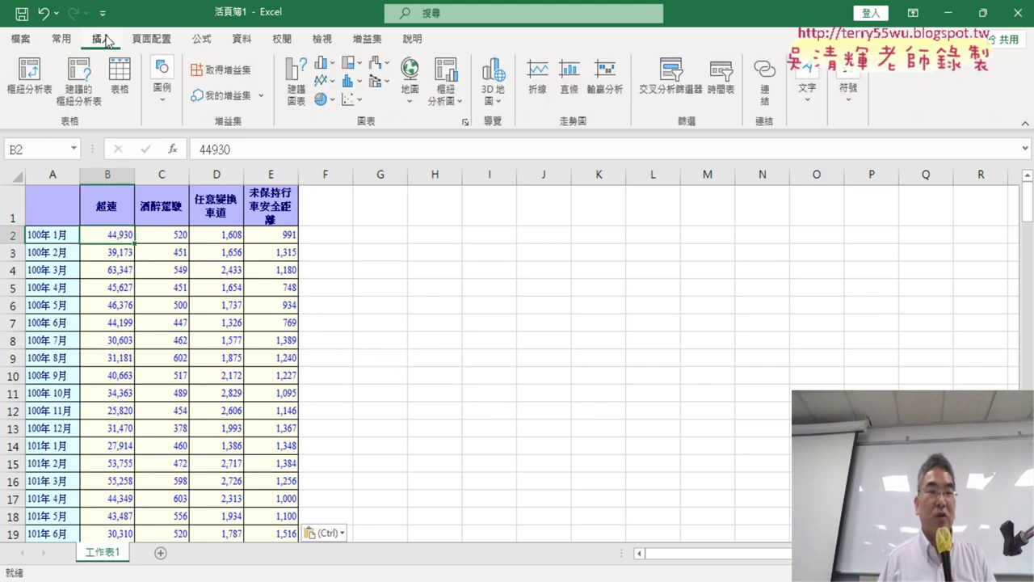
left_click(335, 84)
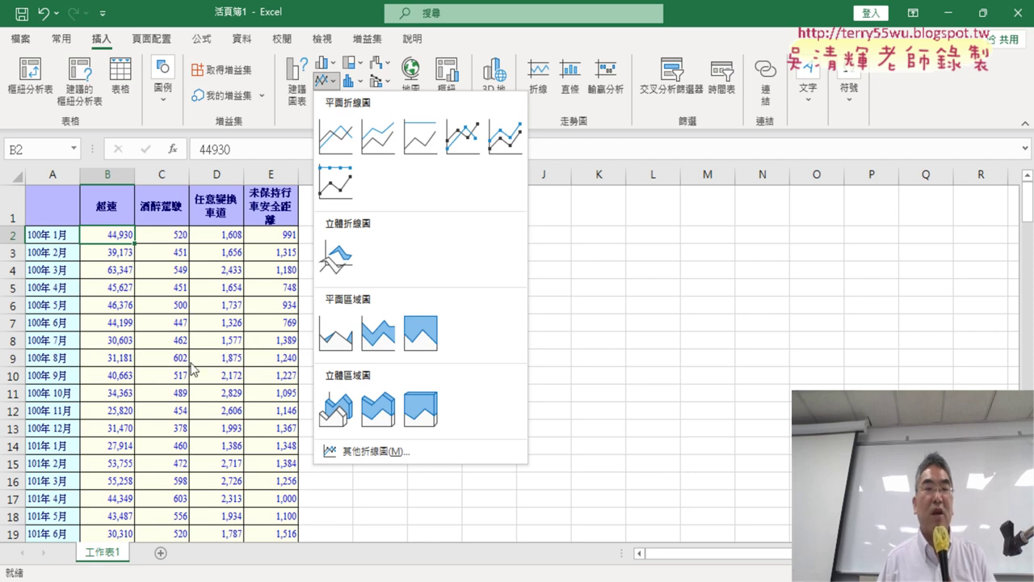
left_click(468, 153)
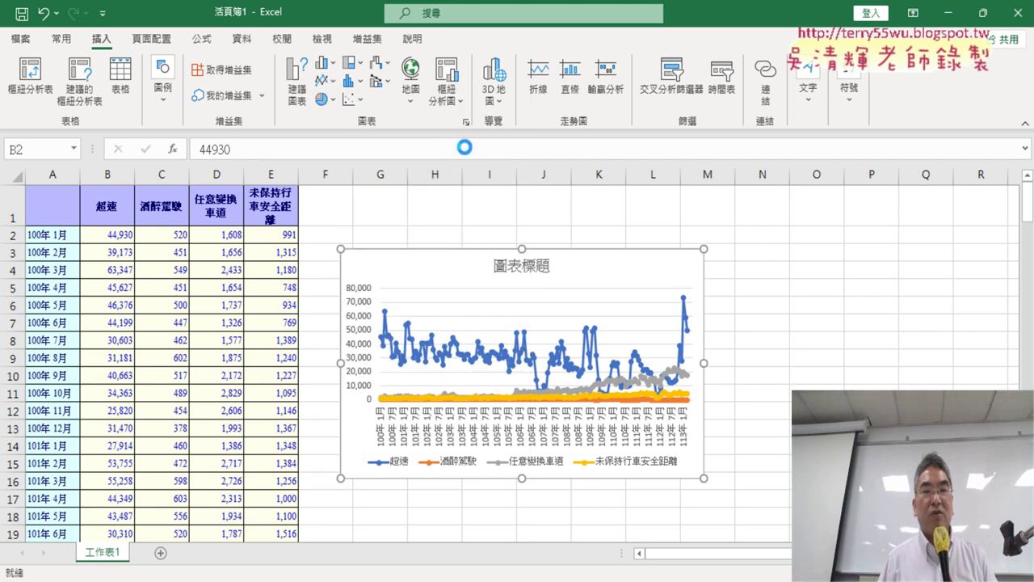
Step: Enlarge the line chart and move it up beside the table, then delete it from the sheet
left_click_drag(702, 480, 922, 530)
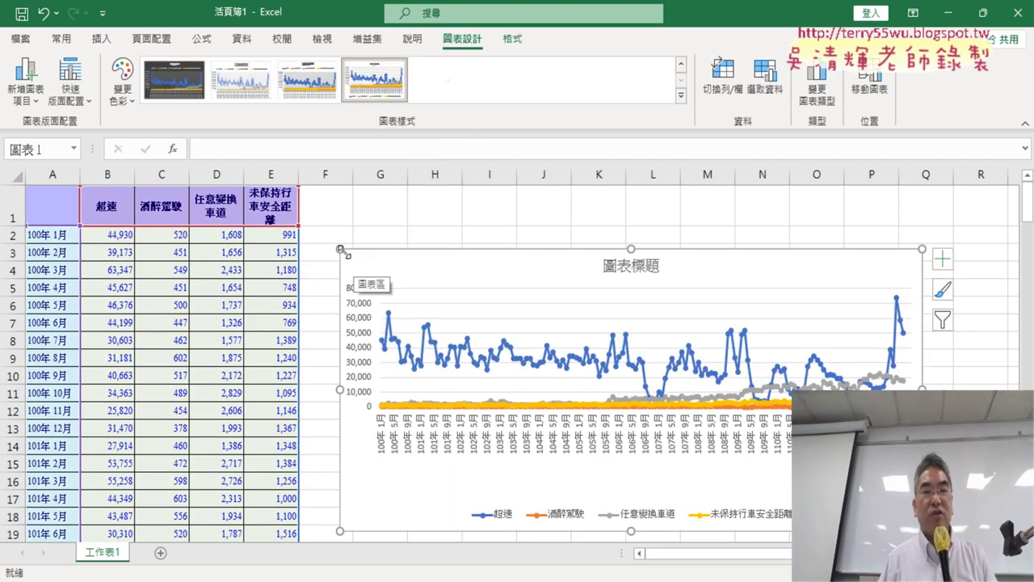
left_click_drag(354, 265, 337, 202)
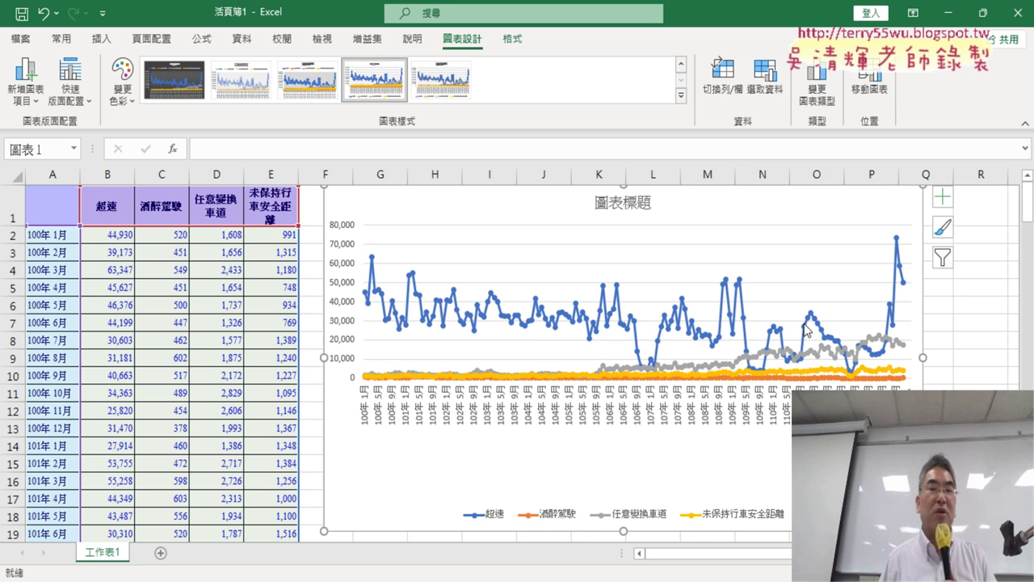
mouse_move(806, 328)
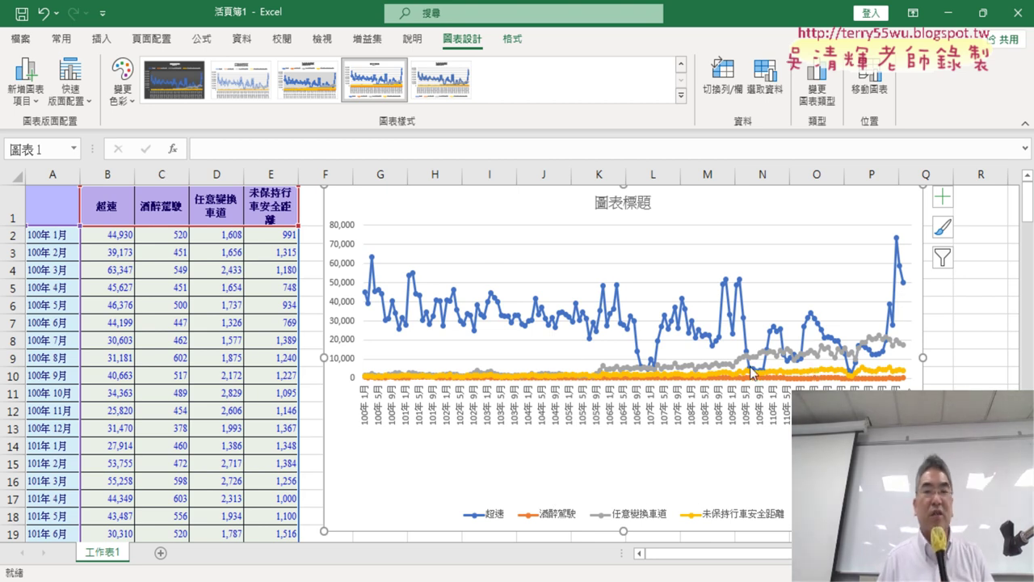
mouse_move(751, 371)
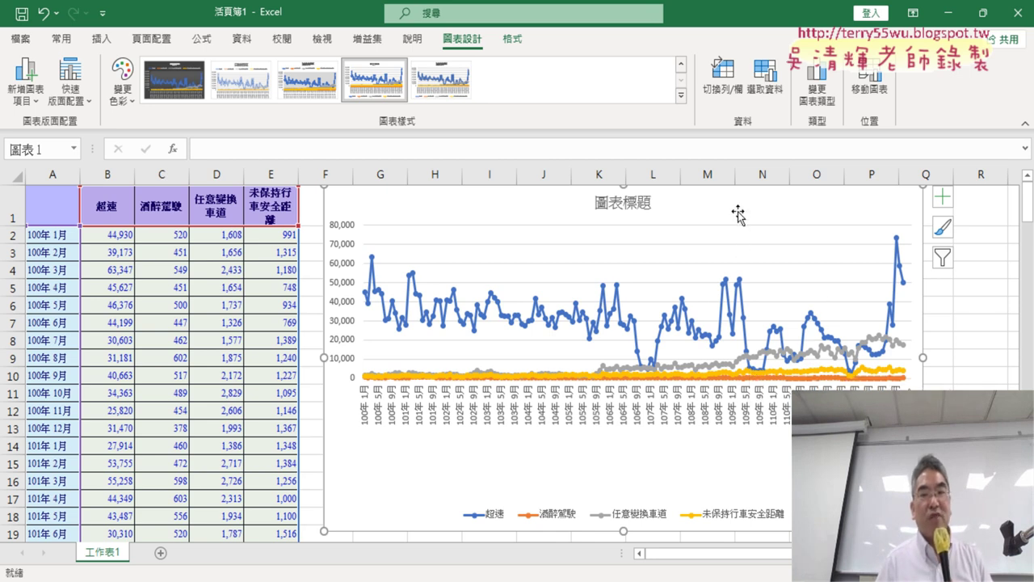
key("Delete")
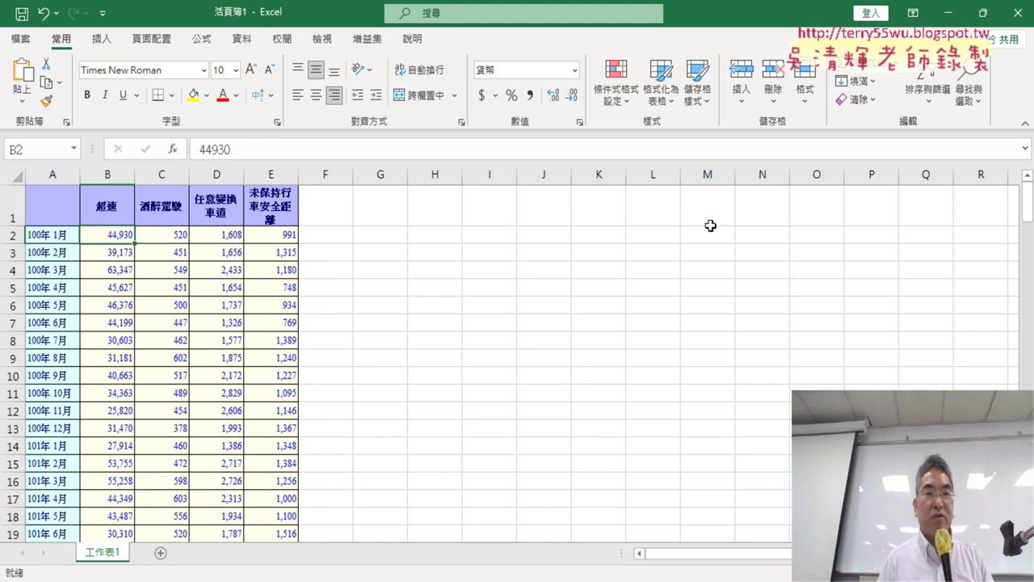